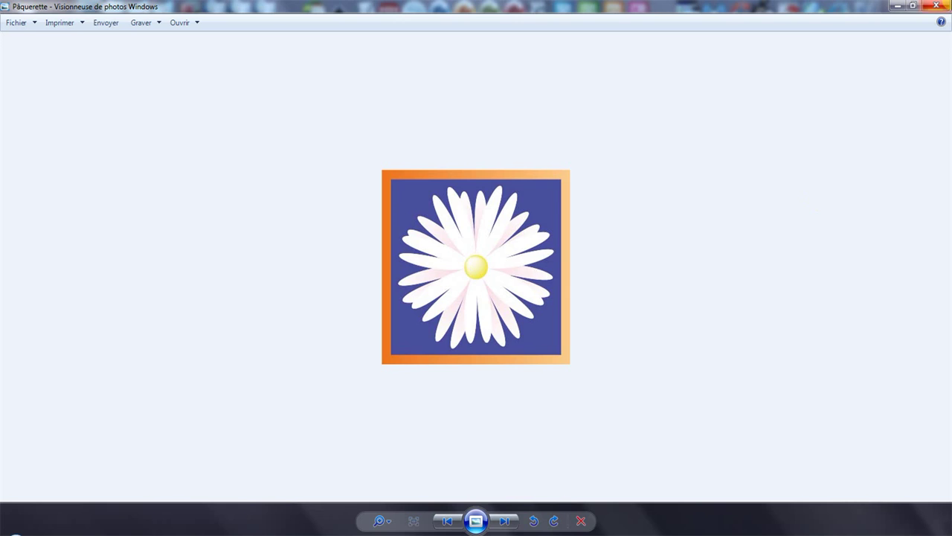
Step: Close the daisy reference image and create a new blank document with the default settings in Illustrator
{"action": "left_click", "coordinate": [936, 5]}
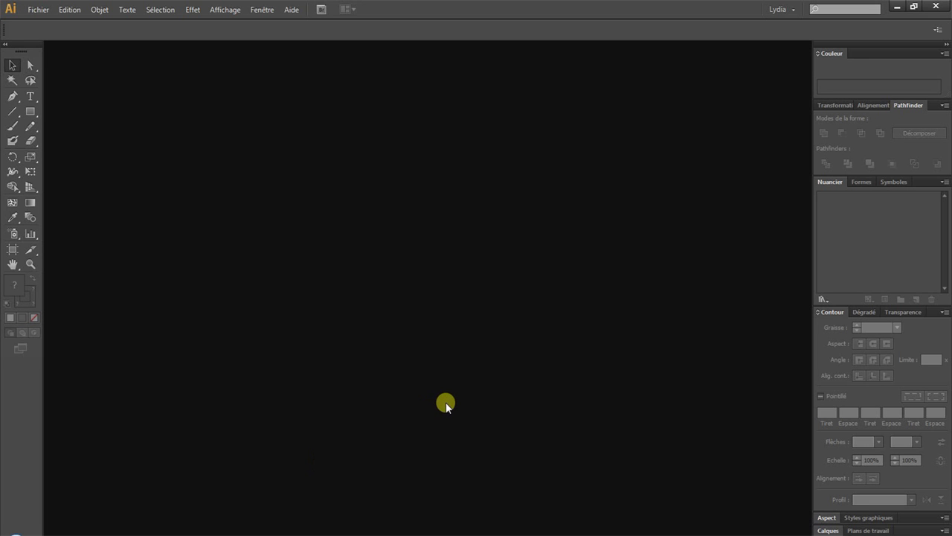
{"action": "left_click", "coordinate": [40, 10]}
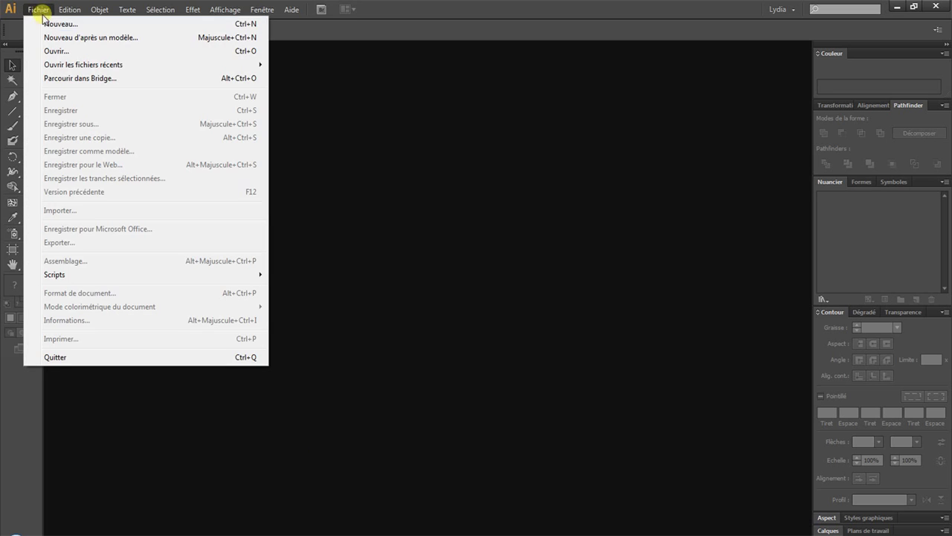
{"action": "left_click", "coordinate": [42, 24]}
{"action": "left_click", "coordinate": [496, 330]}
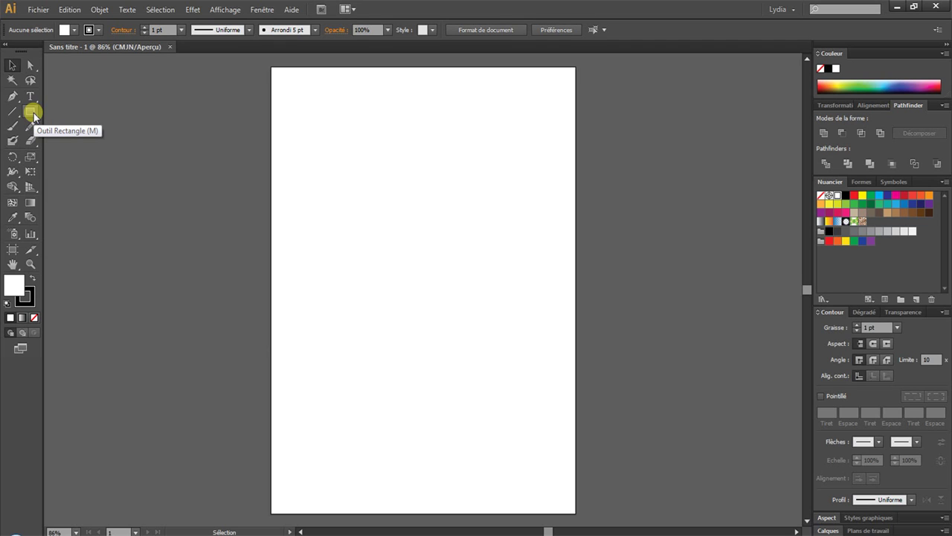
Step: Draw a circle about 80 mm in diameter on the artboard and fill it with colour fff800
{"action": "left_click_drag", "start_coordinate": [34, 113], "coordinate": [75, 140]}
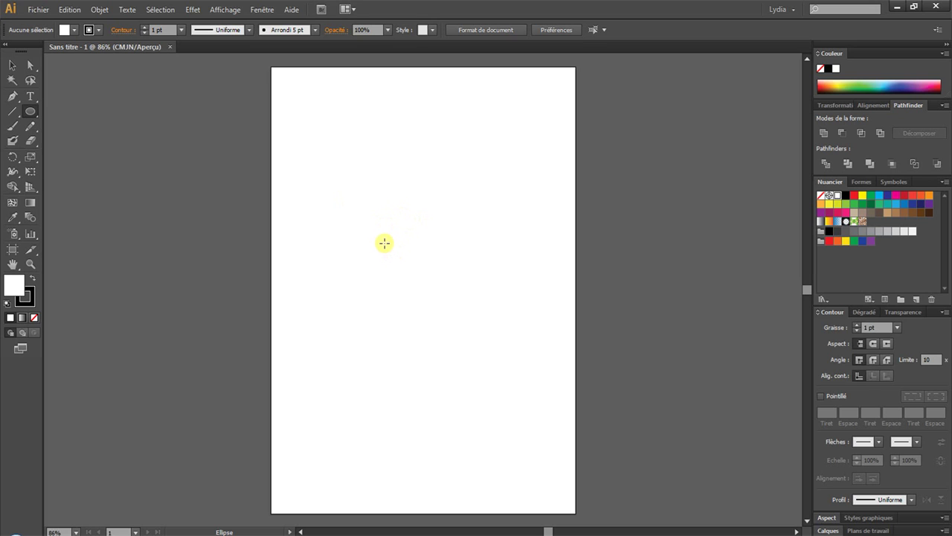
{"action": "left_click_drag", "start_coordinate": [375, 223], "coordinate": [491, 341]}
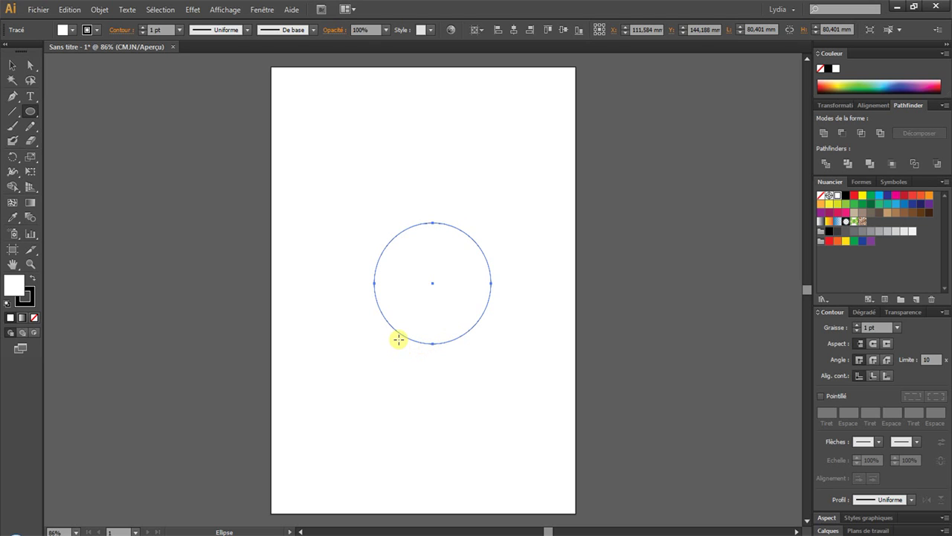
{"action": "double_click", "coordinate": [14, 287]}
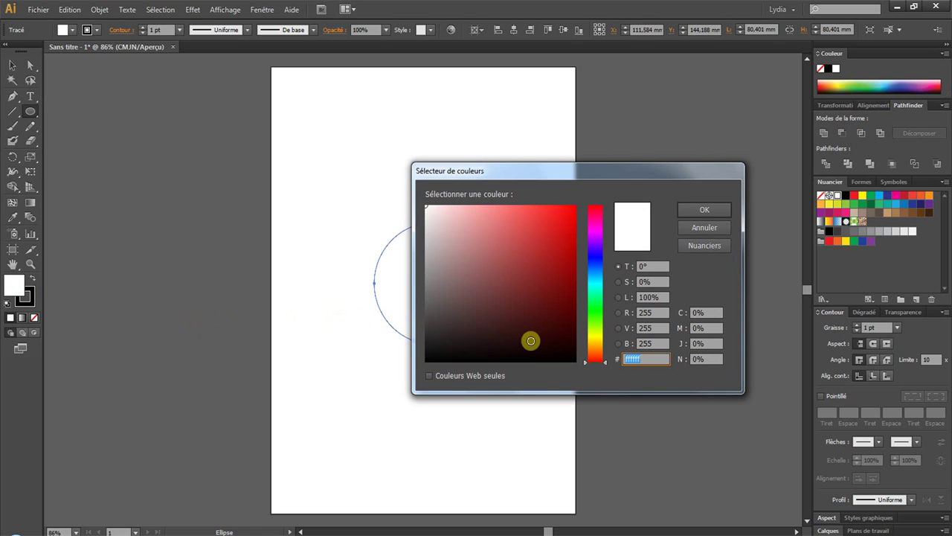
{"action": "type", "text": "fff800"}
{"action": "key", "text": "Return"}
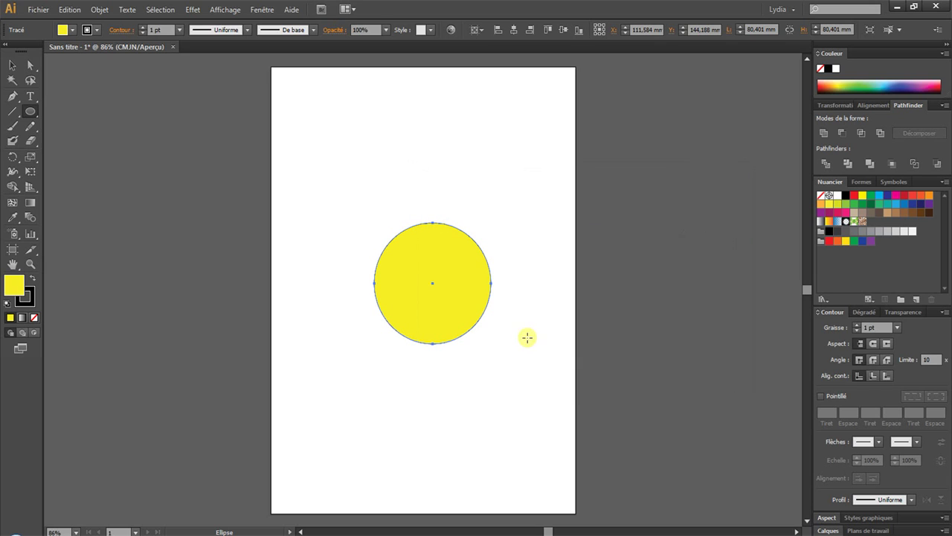
Step: Centre the yellow circle horizontally and vertically on the artboard and remove its stroke
{"action": "left_click", "coordinate": [12, 65]}
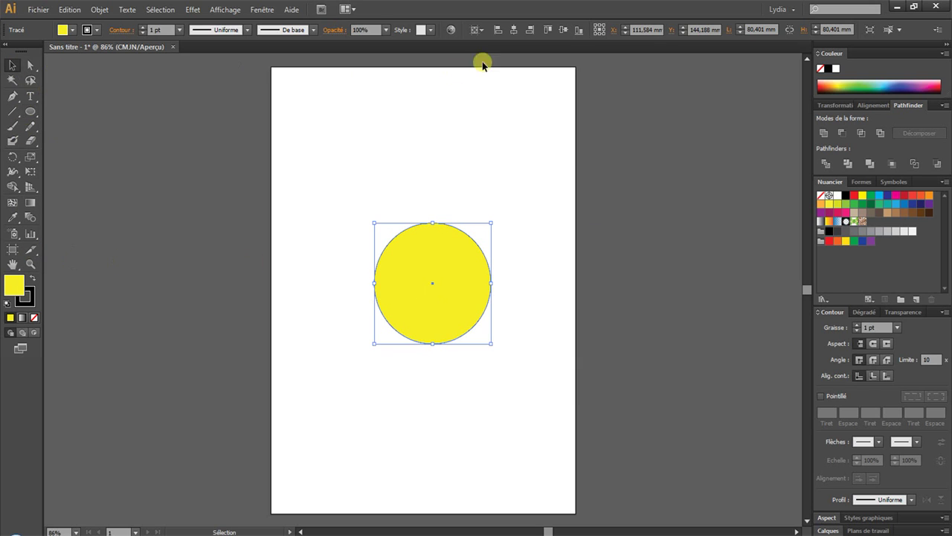
{"action": "left_click", "coordinate": [514, 30]}
{"action": "left_click", "coordinate": [563, 30]}
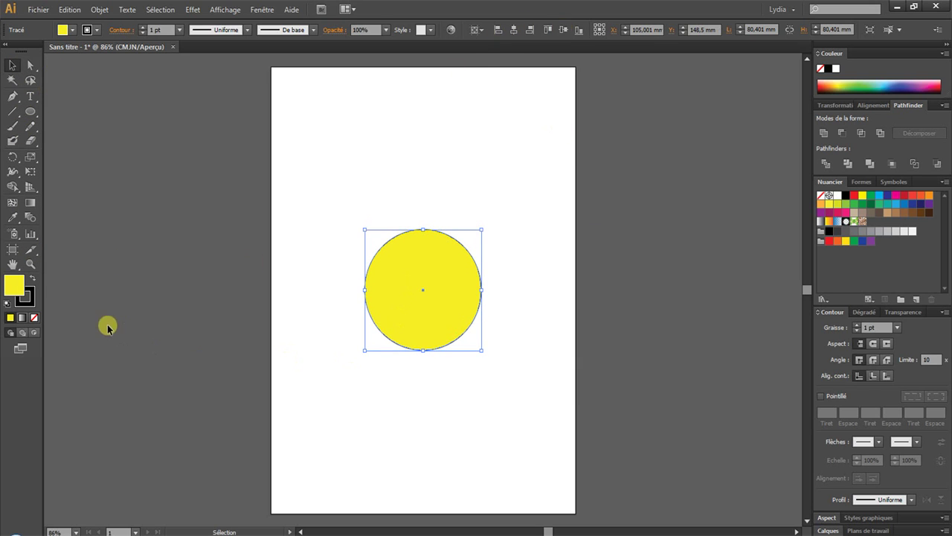
{"action": "left_click", "coordinate": [28, 299]}
{"action": "left_click", "coordinate": [33, 317]}
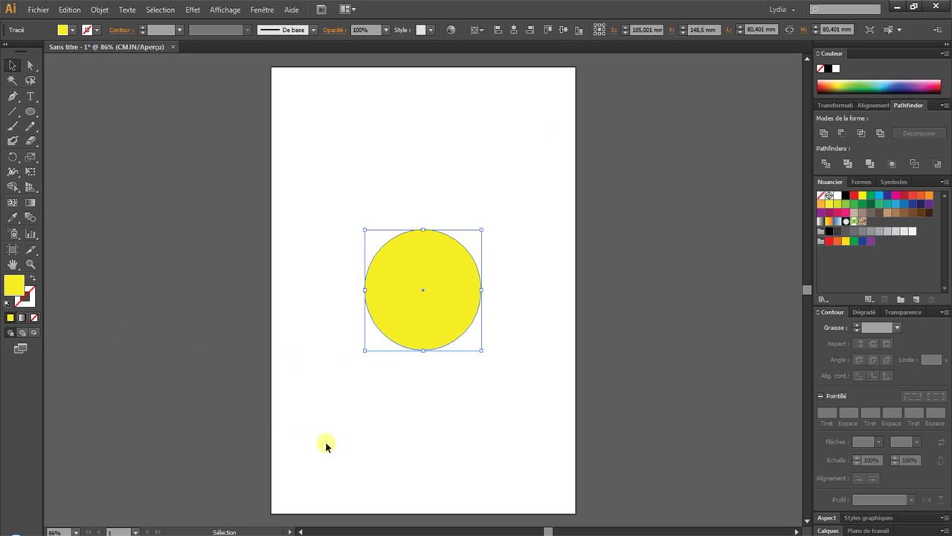
{"action": "left_click", "coordinate": [390, 407]}
{"action": "left_click", "coordinate": [421, 314]}
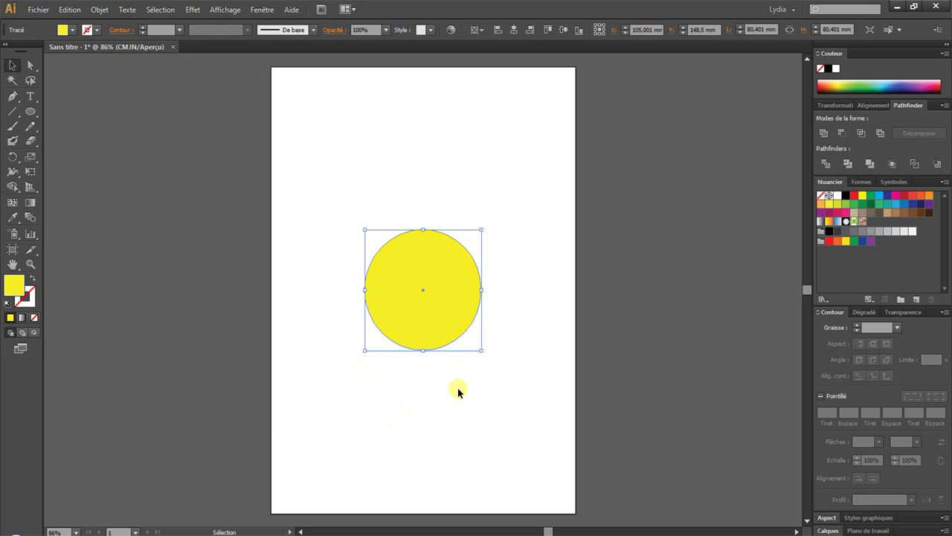
Step: Add a gradient mesh point in the circle's upper-right area, colour it white (ffffff), and deselect the circle
{"action": "left_click", "coordinate": [12, 203]}
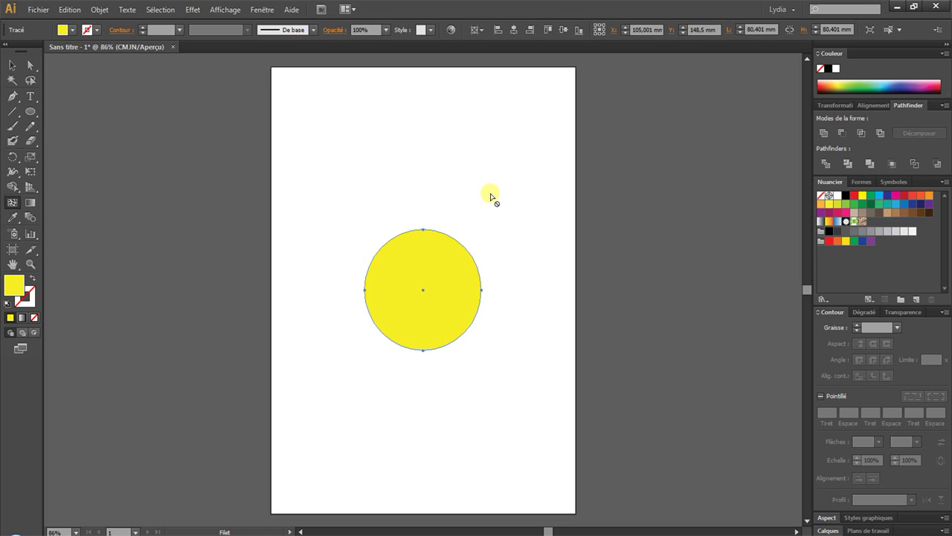
{"action": "left_click", "coordinate": [449, 258]}
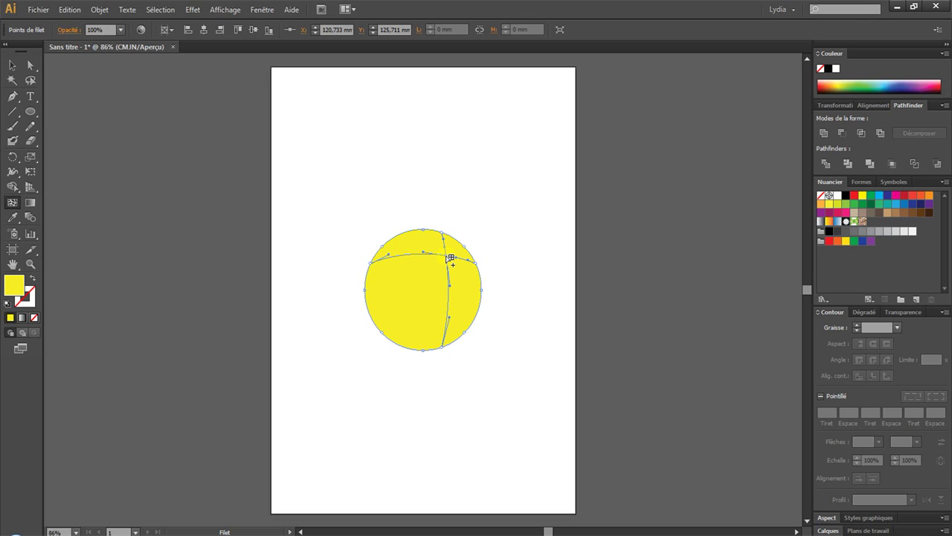
{"action": "double_click", "coordinate": [15, 286]}
{"action": "left_click_drag", "start_coordinate": [436, 293], "coordinate": [425, 206]}
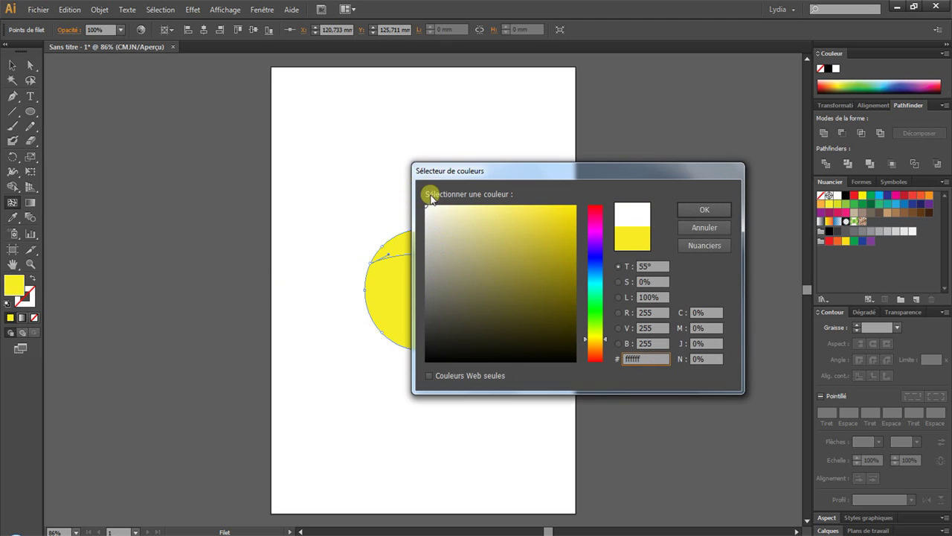
{"action": "left_click", "coordinate": [704, 209]}
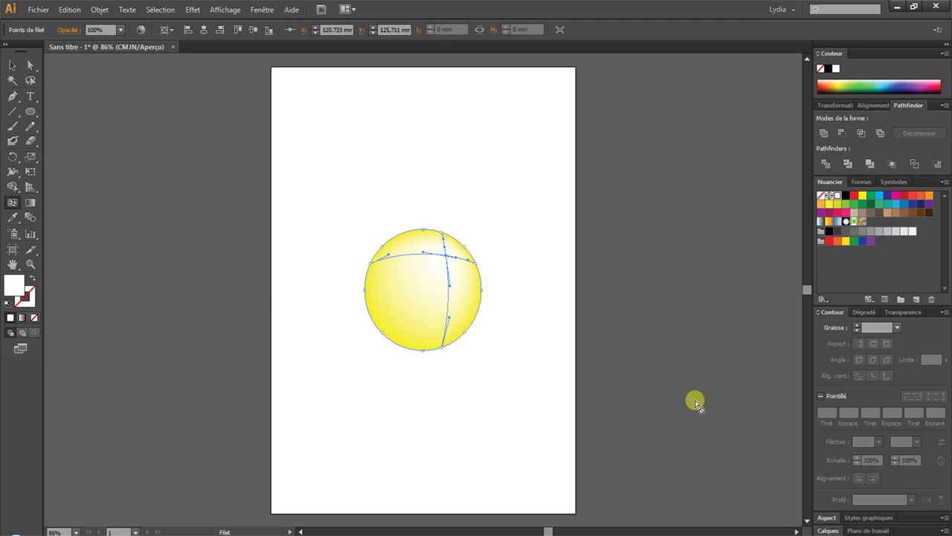
{"action": "left_click", "coordinate": [12, 64]}
{"action": "left_click", "coordinate": [342, 186]}
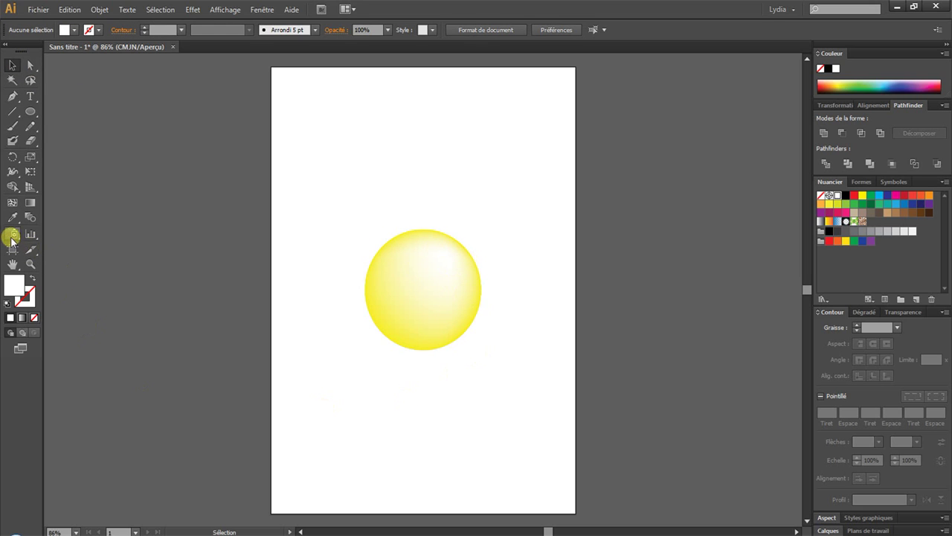
Step: Add two more mesh points to the circle, one in the lower-left area and one near the left edge
{"action": "left_click", "coordinate": [432, 297]}
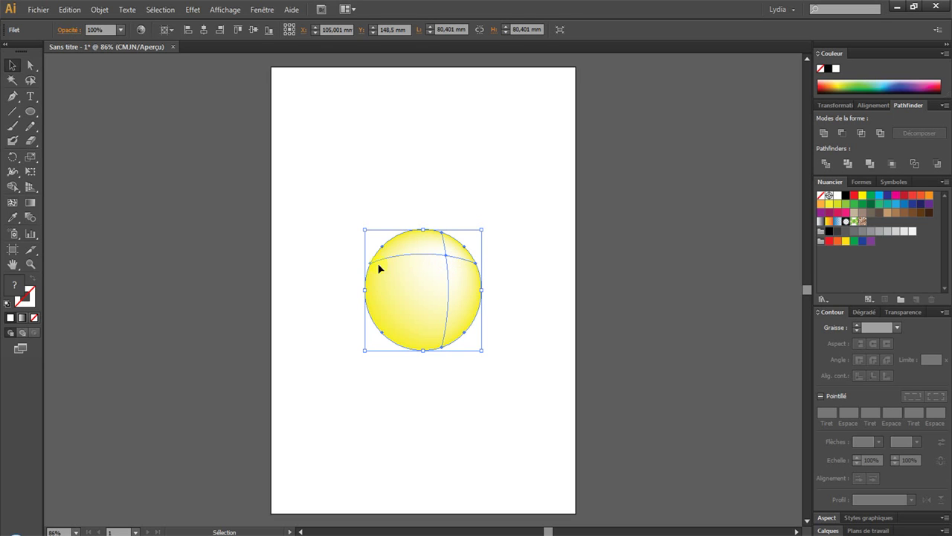
{"action": "left_click", "coordinate": [11, 203]}
{"action": "left_click", "coordinate": [406, 309]}
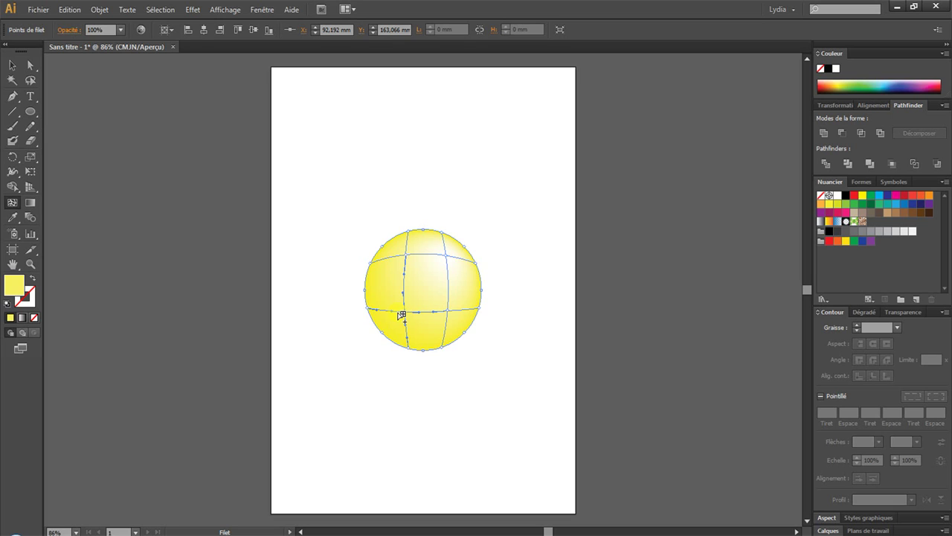
{"action": "left_click", "coordinate": [379, 283]}
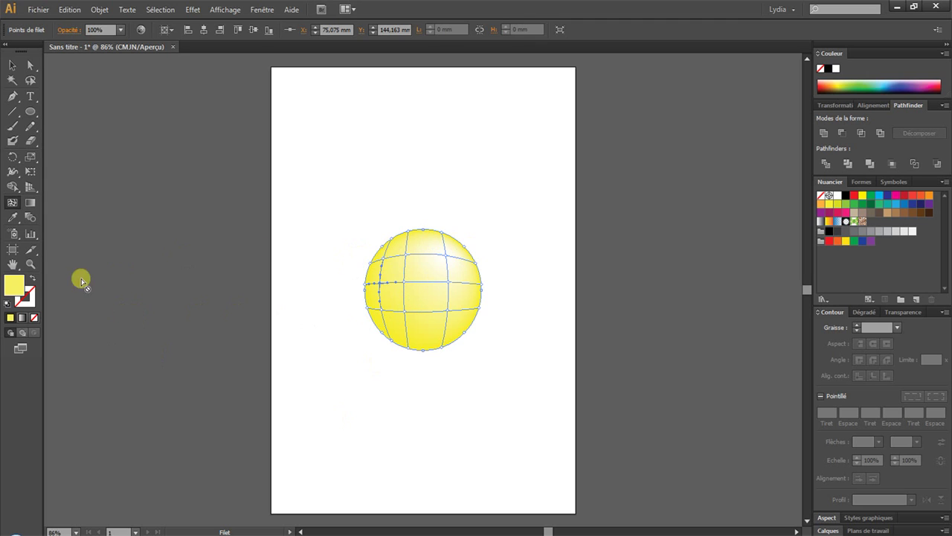
Step: Colour the mesh point near the circle's left edge red
{"action": "double_click", "coordinate": [16, 286]}
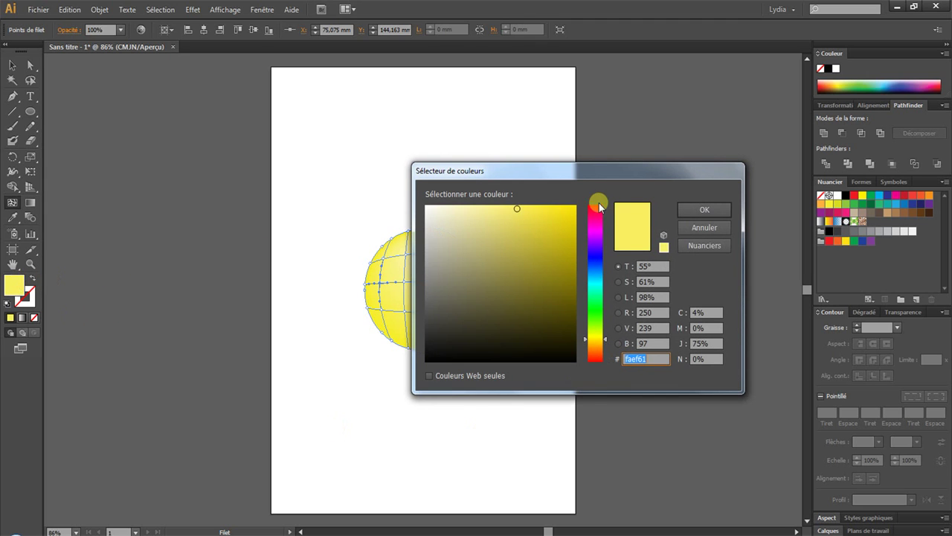
{"action": "left_click", "coordinate": [598, 206]}
{"action": "left_click", "coordinate": [553, 219]}
{"action": "left_click", "coordinate": [691, 212]}
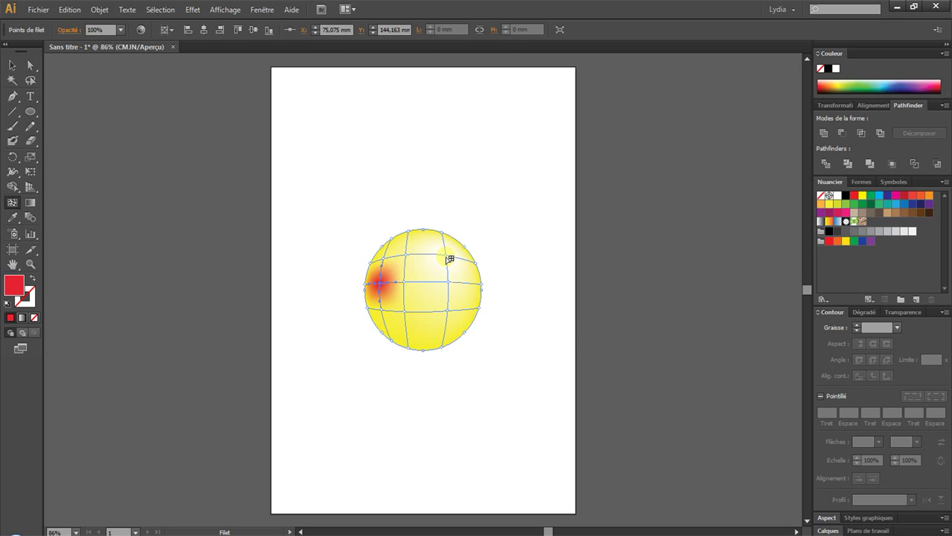
Step: Shift the white mesh point in the circle's upper-right area slightly downward with the Mesh tool
{"action": "mouse_move", "coordinate": [447, 258]}
{"action": "left_mouse_down"}
{"action": "mouse_move", "coordinate": [448, 274]}
{"action": "mouse_move", "coordinate": [449, 254]}
{"action": "left_mouse_up"}
{"action": "left_click_drag", "start_coordinate": [446, 255], "coordinate": [445, 267]}
{"action": "left_click_drag", "start_coordinate": [442, 255], "coordinate": [444, 261]}
{"action": "left_click", "coordinate": [447, 257]}
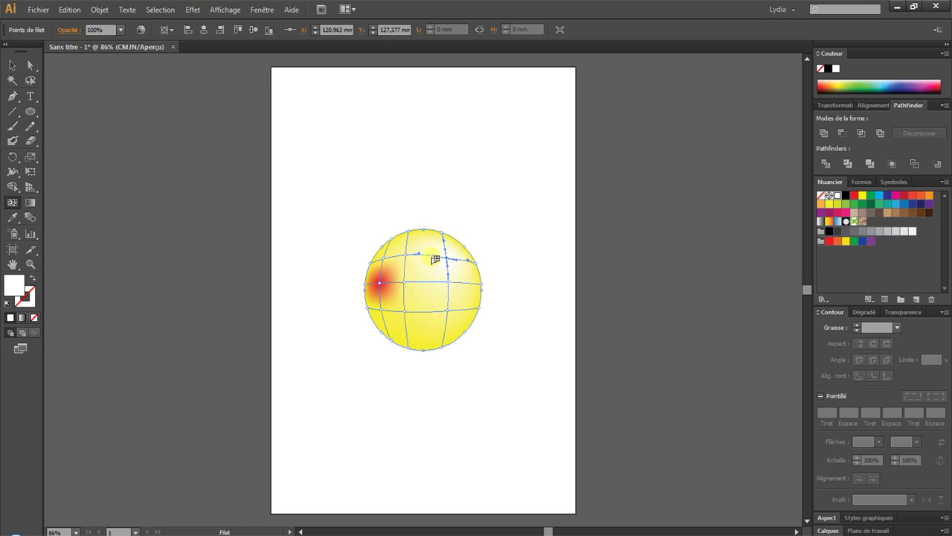
Step: Add three mesh points in the circle's upper area, to the left of the white highlight
{"action": "left_click", "coordinate": [435, 256]}
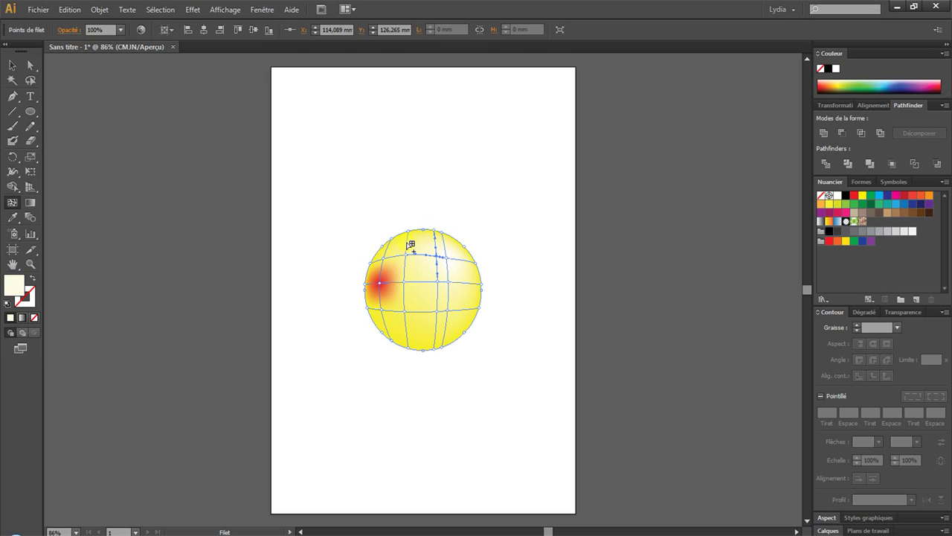
{"action": "left_click", "coordinate": [409, 251]}
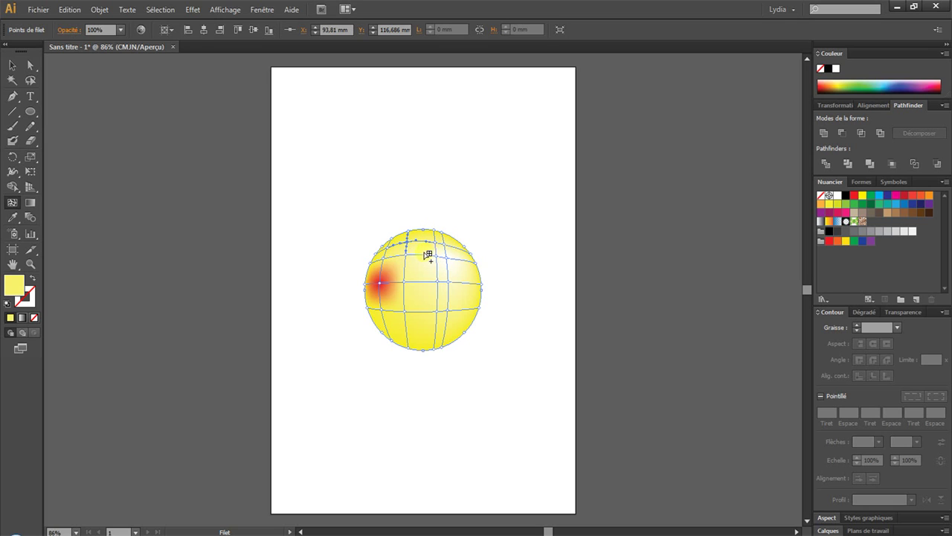
{"action": "left_click", "coordinate": [423, 260]}
{"action": "left_click", "coordinate": [421, 254]}
Step: Move the mesh point just left of the white highlight downward with the Mesh tool, and back up using Direct Selection
{"action": "left_click_drag", "start_coordinate": [438, 257], "coordinate": [439, 249]}
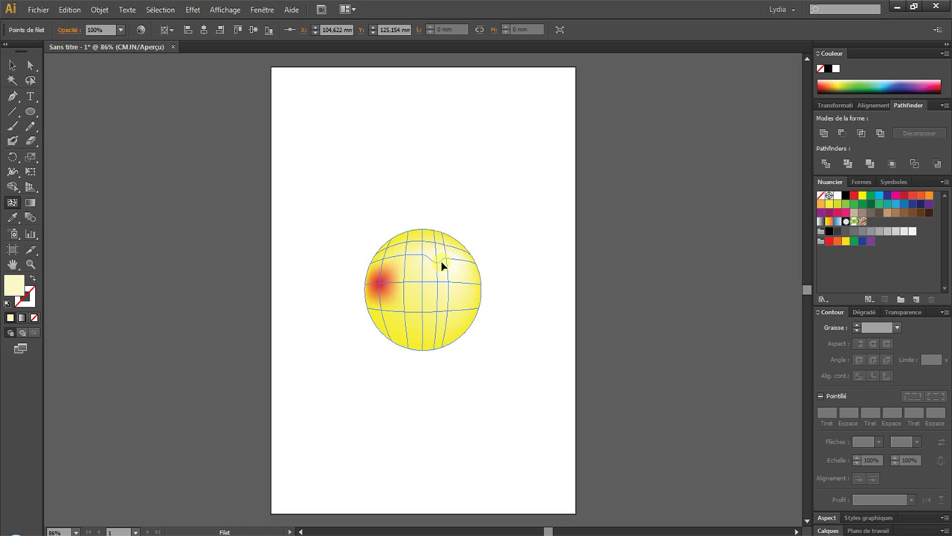
{"action": "left_click_drag", "start_coordinate": [440, 254], "coordinate": [437, 264]}
{"action": "left_click", "coordinate": [30, 64]}
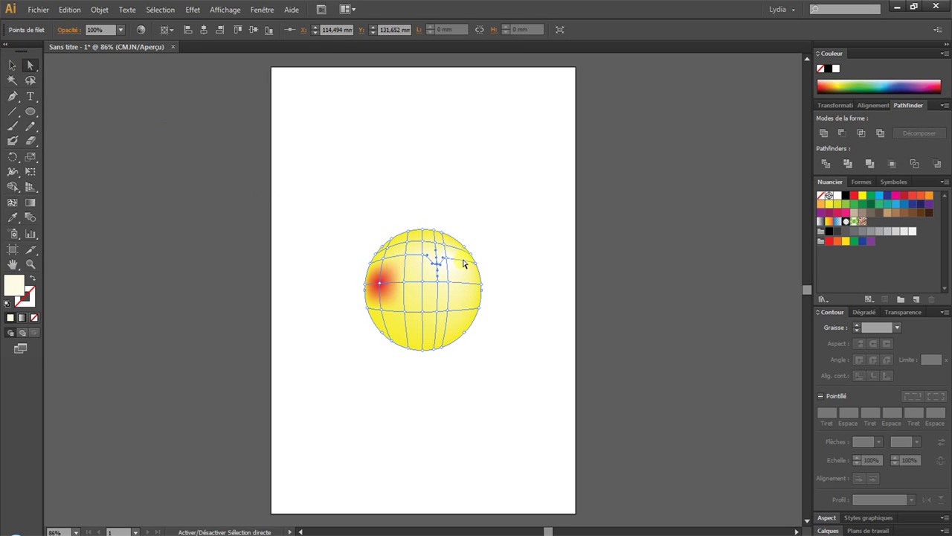
{"action": "mouse_move", "coordinate": [462, 261]}
{"action": "left_mouse_down"}
{"action": "mouse_move", "coordinate": [462, 273]}
{"action": "mouse_move", "coordinate": [460, 252]}
{"action": "left_mouse_up"}
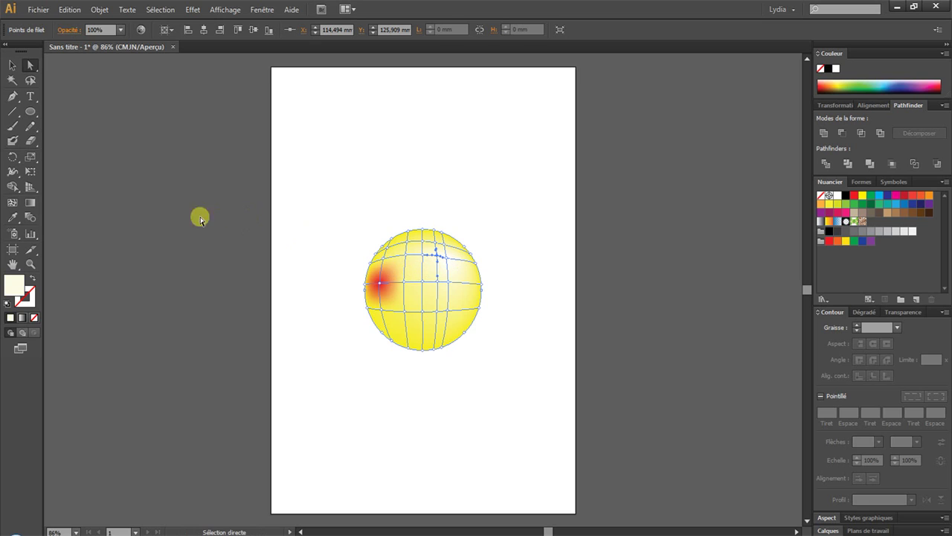
Step: Delete the mesh point just left of the highlight, and add one mesh point beside the red spot and another right of centre
{"action": "left_click", "coordinate": [13, 202]}
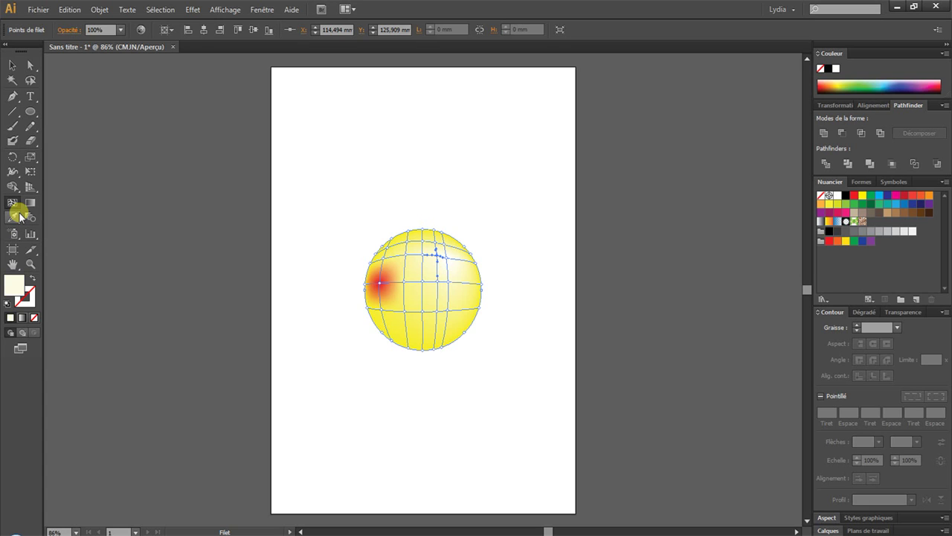
{"action": "left_click", "coordinate": [441, 258]}
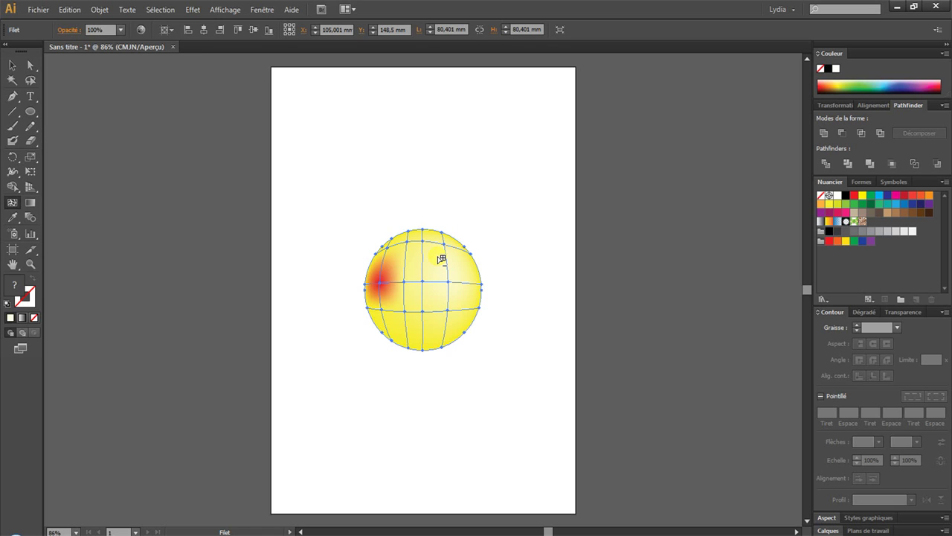
{"action": "left_click", "coordinate": [404, 265]}
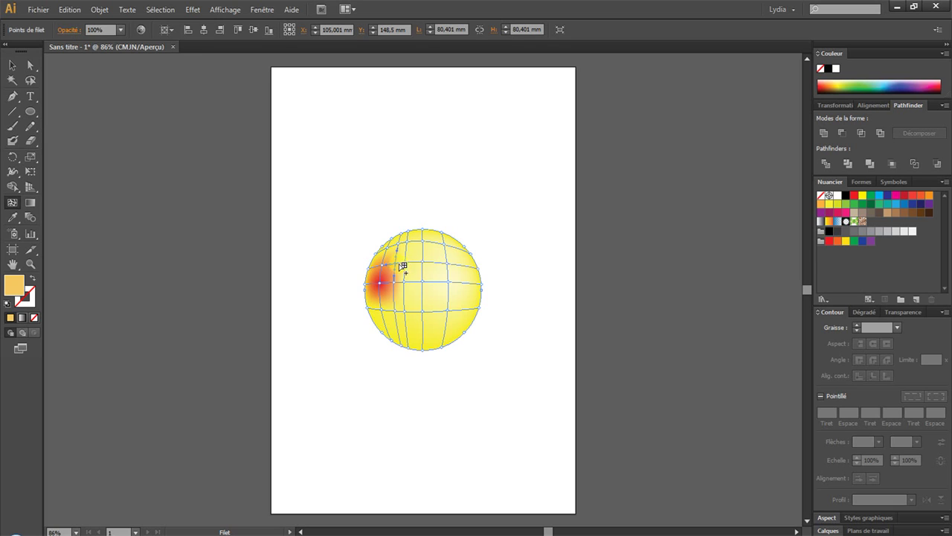
{"action": "left_click", "coordinate": [435, 276]}
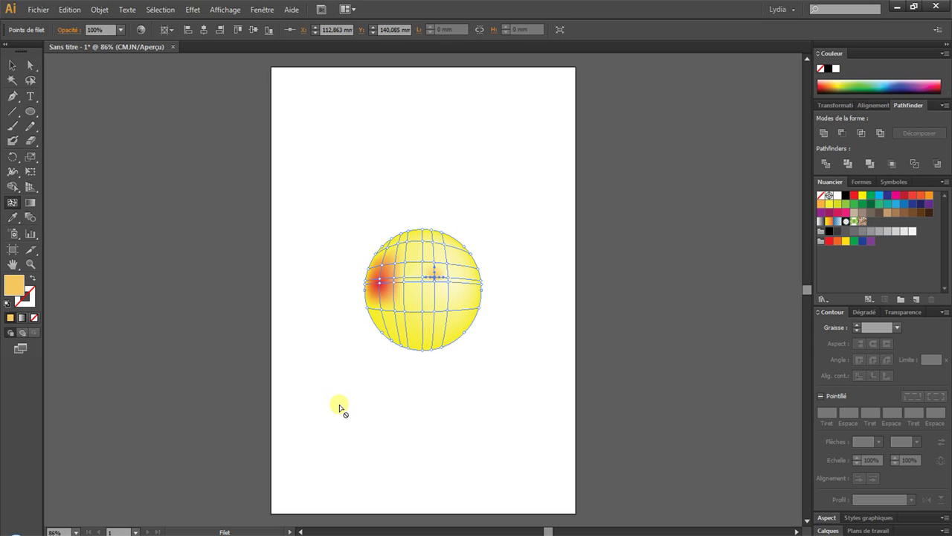
Step: Draw an ellipse about 63 mm wide and 48 mm high above the circle, using the current orange fill
{"action": "left_click", "coordinate": [30, 112]}
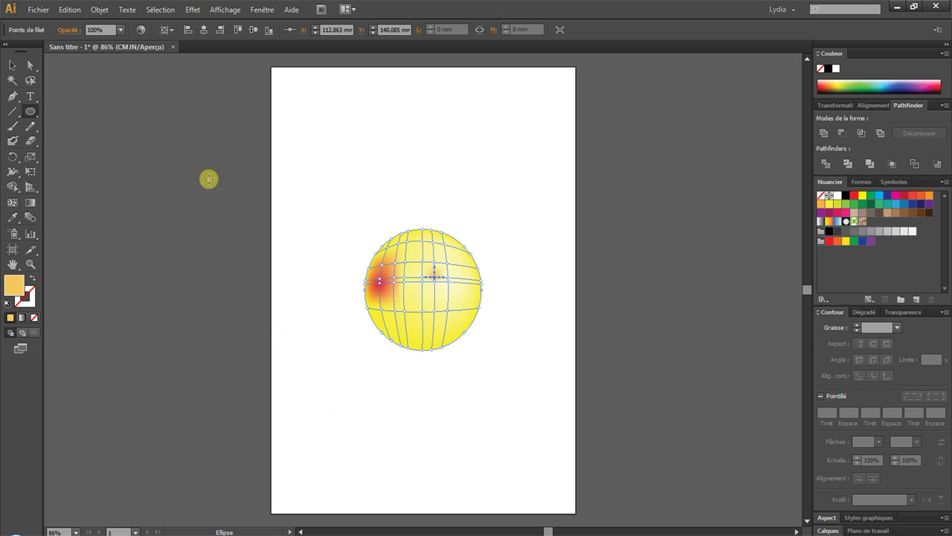
{"action": "left_click_drag", "start_coordinate": [350, 120], "coordinate": [441, 192]}
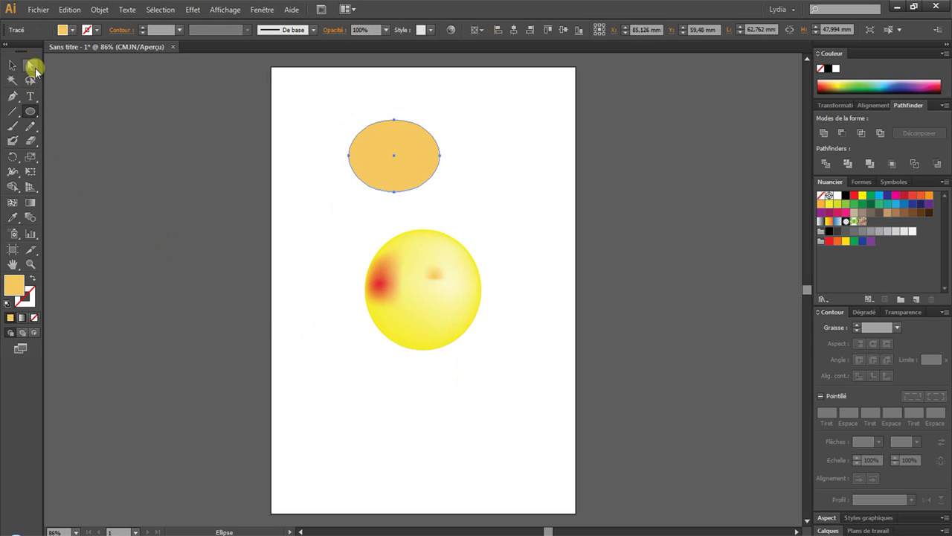
Step: Start Create Gradient Mesh on the orange ellipse, move its dialog clear of the shape, and set the mesh to 6 rows
{"action": "left_click", "coordinate": [13, 202]}
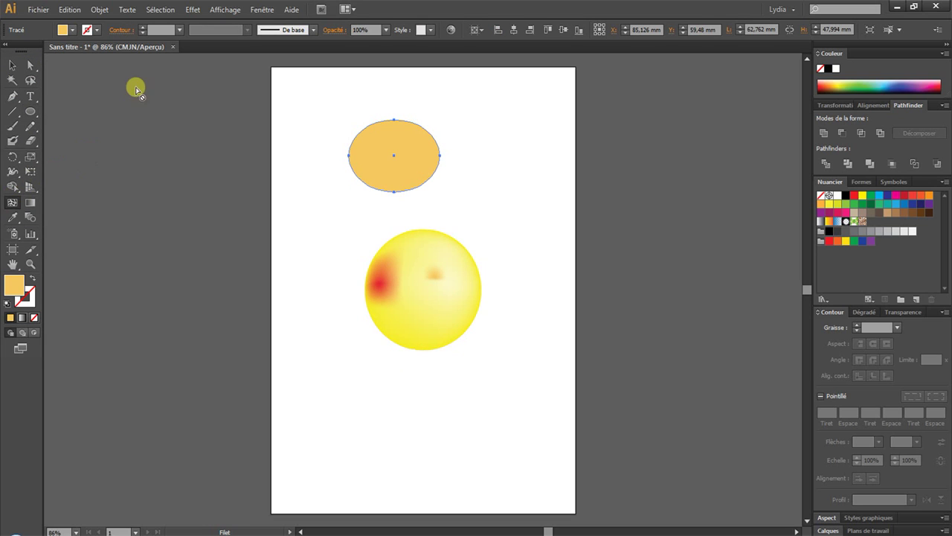
{"action": "left_click", "coordinate": [100, 10]}
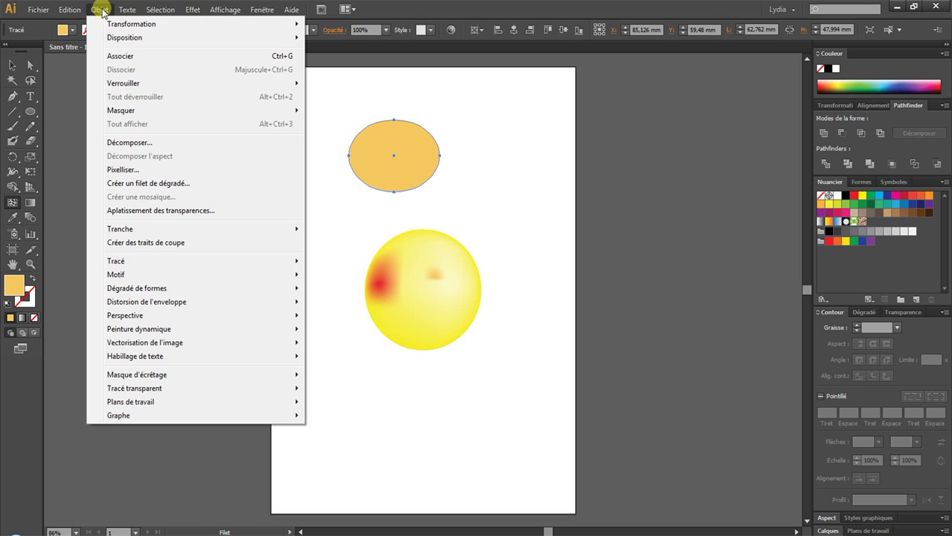
{"action": "left_click", "coordinate": [147, 186]}
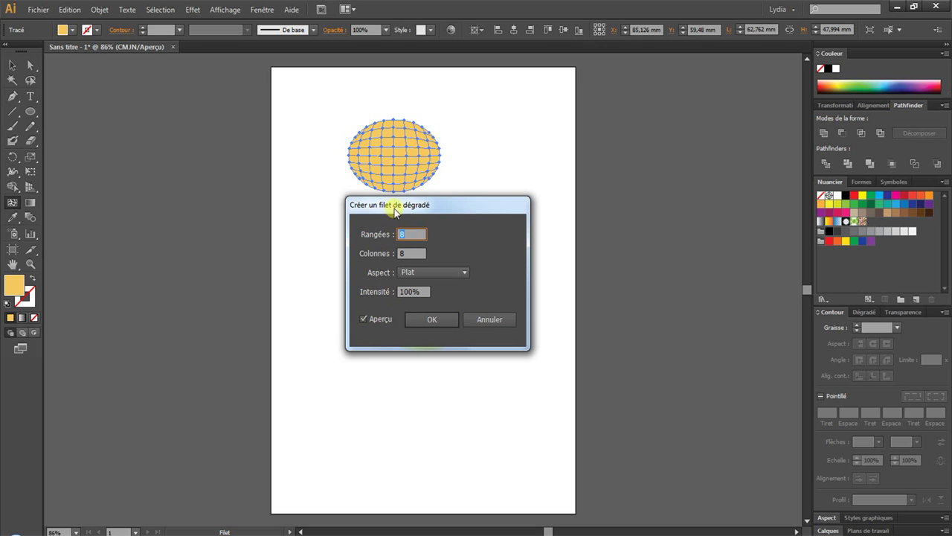
{"action": "left_click_drag", "start_coordinate": [393, 205], "coordinate": [543, 147]}
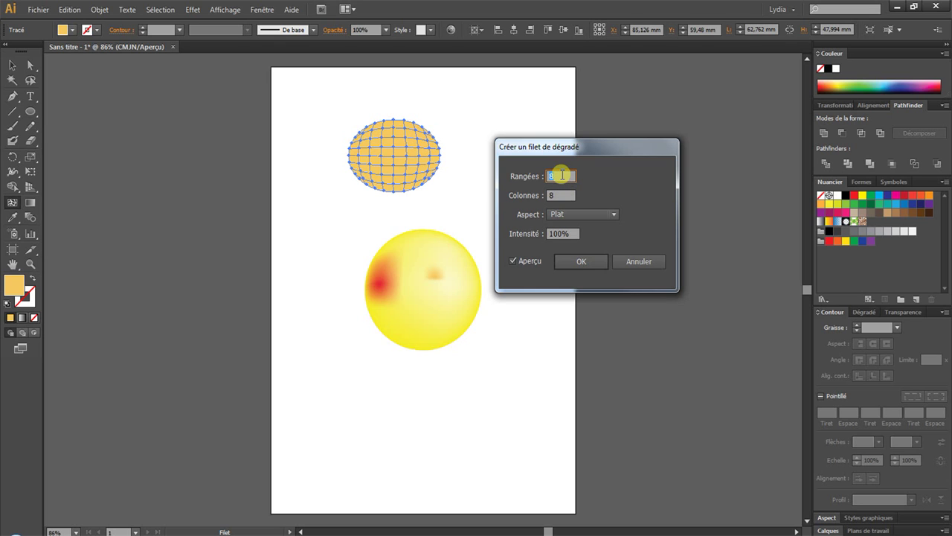
{"action": "key", "text": "Down"}
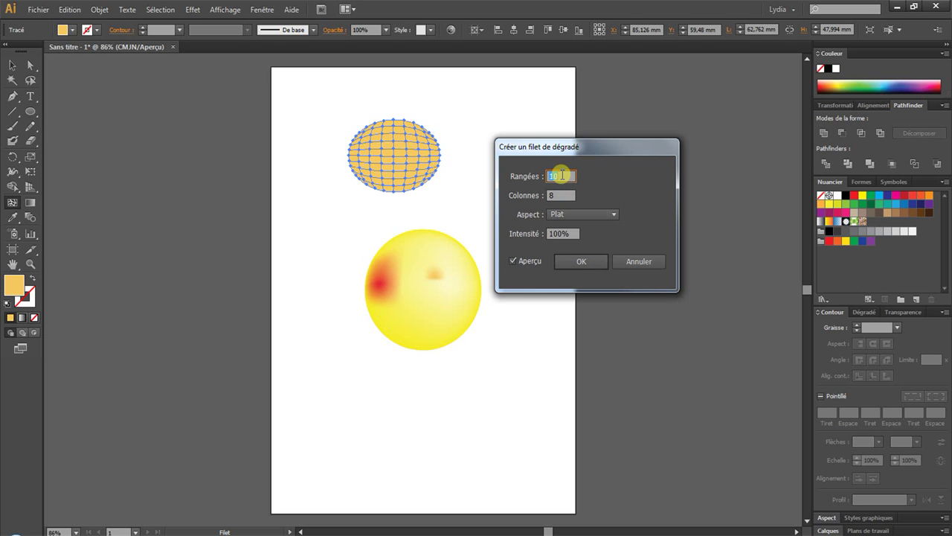
{"action": "key", "text": "Down"}
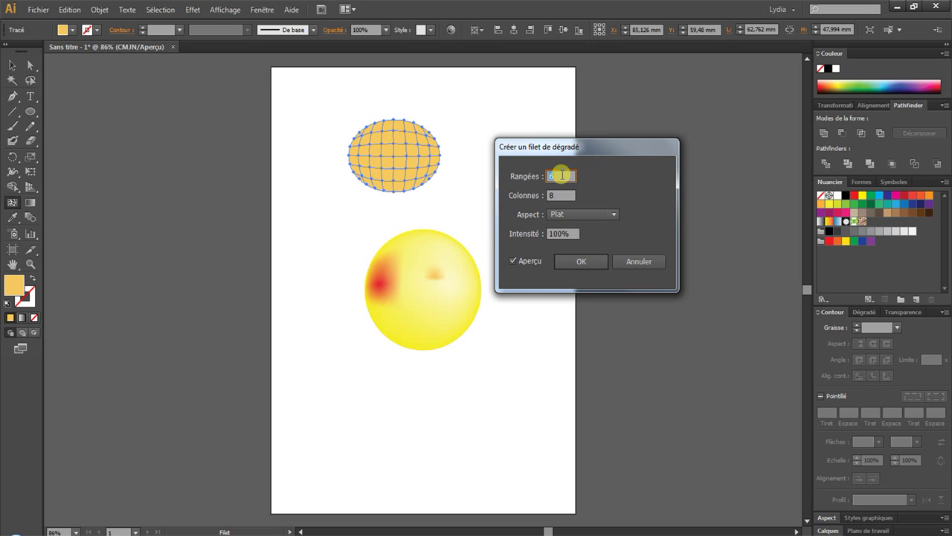
Step: Preview the mesh with the "Vers le centre" appearance, and switch the appearance to "Vers l'extérieur"
{"action": "left_click", "coordinate": [568, 215]}
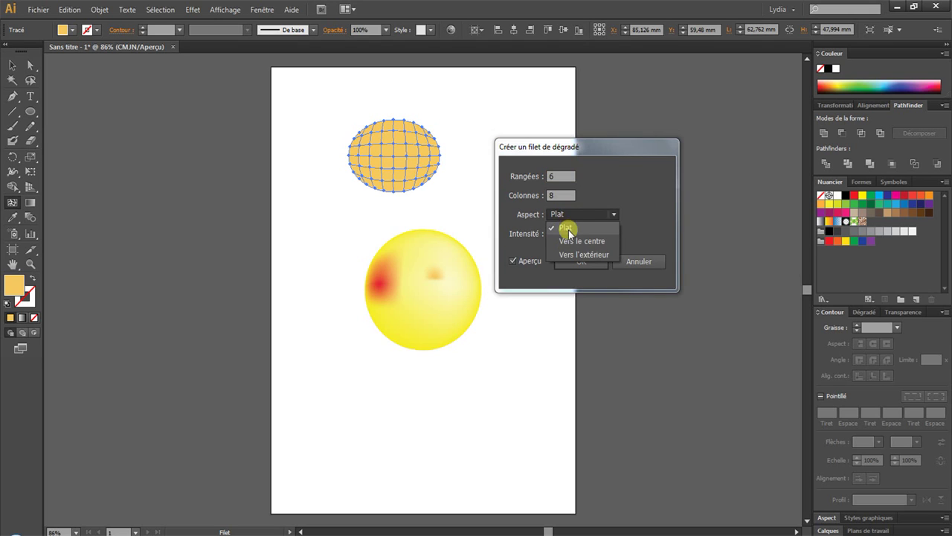
{"action": "left_click", "coordinate": [571, 241]}
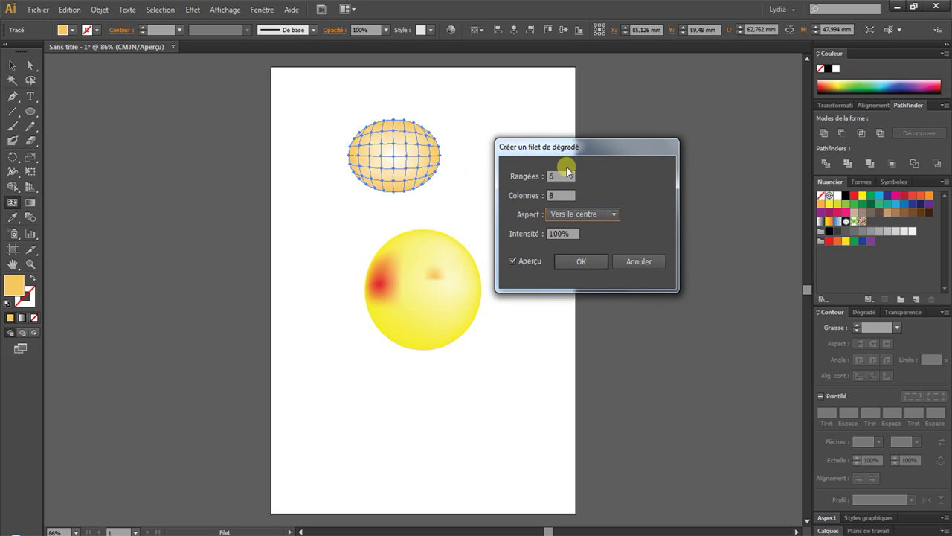
{"action": "left_click", "coordinate": [601, 213]}
{"action": "left_click", "coordinate": [581, 255]}
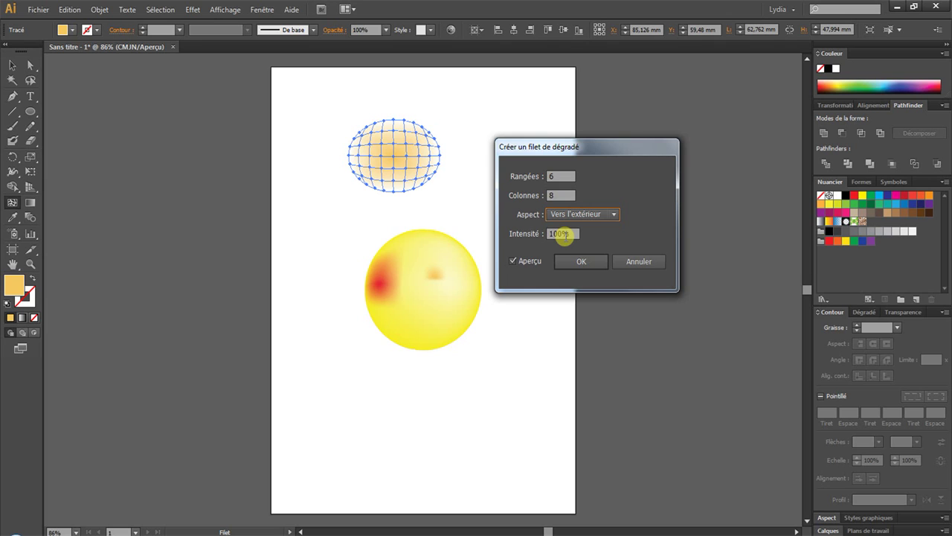
Step: Try lower highlight intensities for the ellipse's mesh, return the intensity to 100%, and create the mesh
{"action": "left_click", "coordinate": [564, 235]}
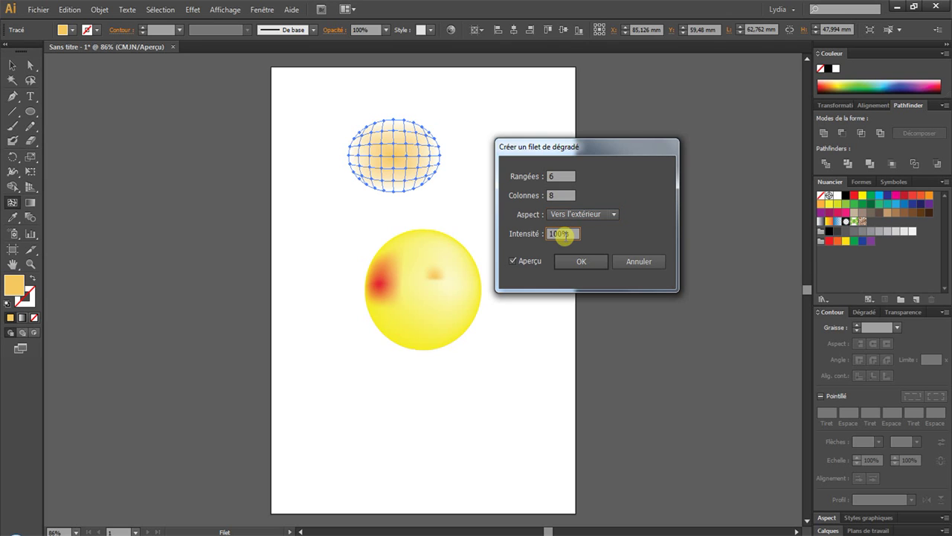
{"action": "key", "text": "Down"}
{"action": "key", "text": "Down"}
{"action": "key", "text": "Down"}
{"action": "key", "text": "Down"}
{"action": "key", "text": "Down"}
{"action": "key", "text": "Down"}
{"action": "key", "text": "Down"}
{"action": "key", "text": "Down"}
{"action": "key", "text": "Down"}
{"action": "key", "text": "Down"}
{"action": "key", "text": "Down"}
{"action": "key", "text": "Down"}
{"action": "key", "text": "Down"}
{"action": "key", "text": "Down"}
{"action": "key", "text": "Down"}
{"action": "key", "text": "Down"}
{"action": "key", "text": "Down"}
{"action": "key", "text": "Down"}
{"action": "key", "text": "Down"}
{"action": "key", "text": "Down"}
{"action": "key", "text": "Down"}
{"action": "key", "text": "Down"}
{"action": "key", "text": "Down"}
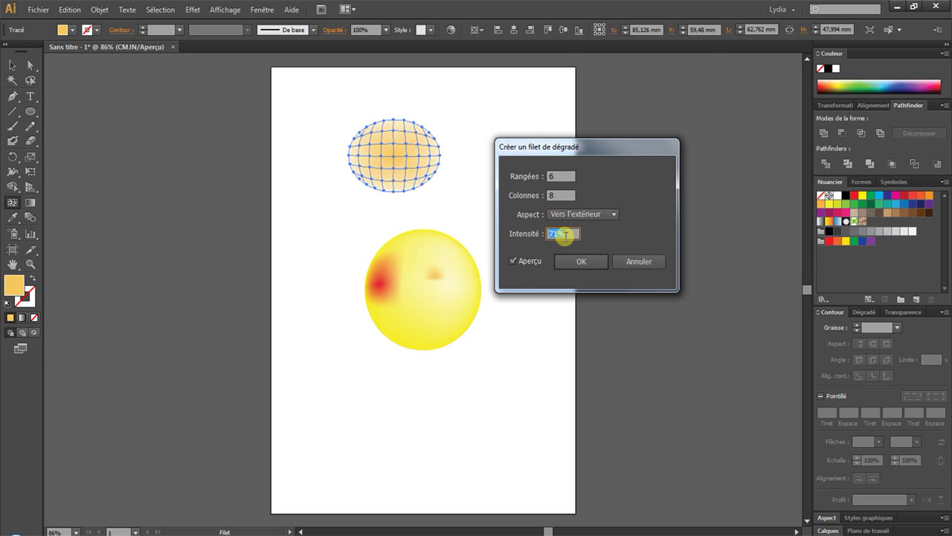
{"action": "key", "text": "Down"}
{"action": "key", "text": "Down"}
{"action": "key", "text": "Down"}
{"action": "key", "text": "Down"}
{"action": "key", "text": "Down"}
{"action": "key", "text": "Down"}
{"action": "key", "text": "Down"}
{"action": "key", "text": "Down"}
{"action": "key", "text": "Down"}
{"action": "key", "text": "Up"}
{"action": "key", "text": "Up"}
{"action": "key", "text": "Up"}
{"action": "key", "text": "Up"}
{"action": "key", "text": "Up"}
{"action": "key", "text": "Up"}
{"action": "key", "text": "Up"}
{"action": "key", "text": "Up"}
{"action": "key", "text": "Up"}
{"action": "key", "text": "Up"}
{"action": "key", "text": "Up"}
{"action": "key", "text": "Up"}
{"action": "key", "text": "Up"}
{"action": "key", "text": "Up"}
{"action": "key", "text": "Up"}
{"action": "key", "text": "Up"}
{"action": "key", "text": "Up"}
{"action": "key", "text": "Up"}
{"action": "key", "text": "Up"}
{"action": "key", "text": "Up"}
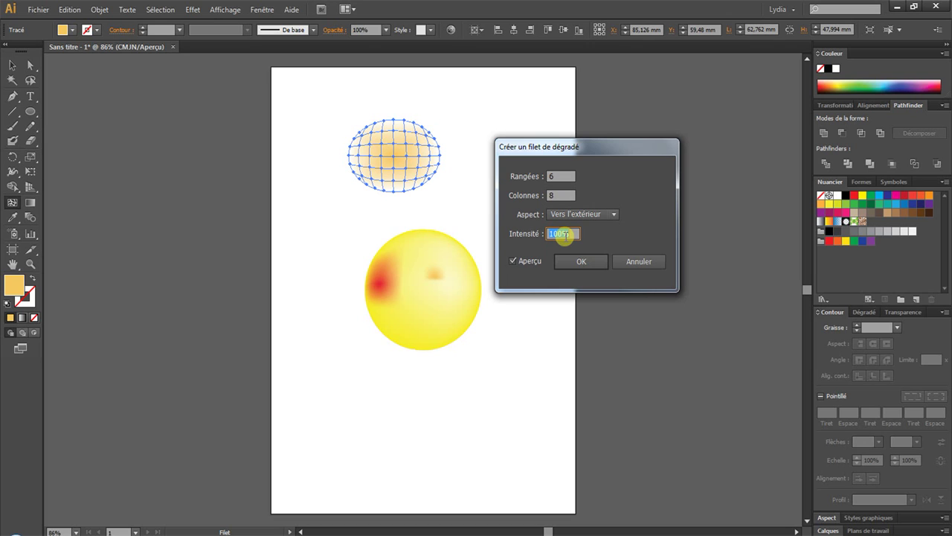
{"action": "left_click", "coordinate": [592, 266]}
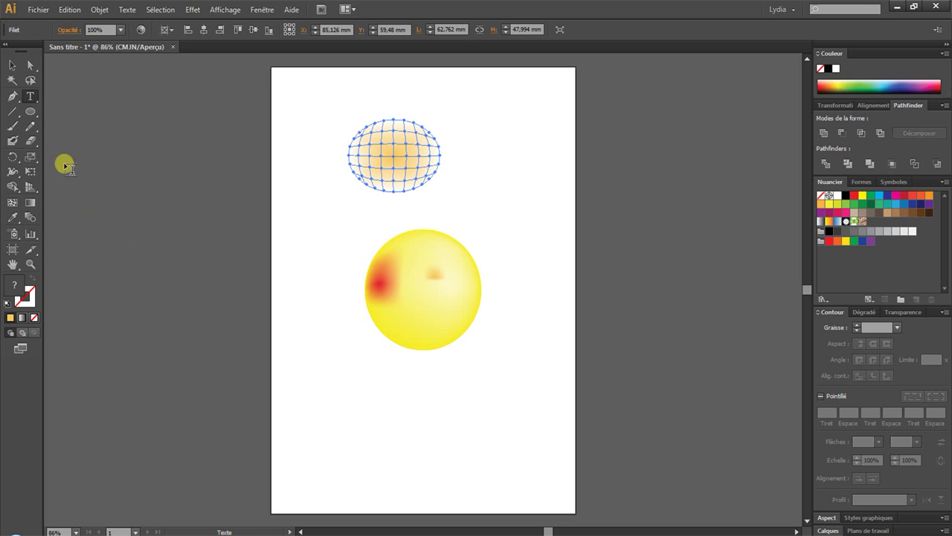
Step: Draw an ellipse about 82 mm wide and 75 mm high below the yellow circle and fill it with the linear white-to-black gradient
{"action": "left_click", "coordinate": [30, 111]}
{"action": "mouse_move", "coordinate": [338, 351]}
{"action": "left_mouse_down"}
{"action": "mouse_move", "coordinate": [427, 454]}
{"action": "mouse_move", "coordinate": [456, 465]}
{"action": "left_mouse_up"}
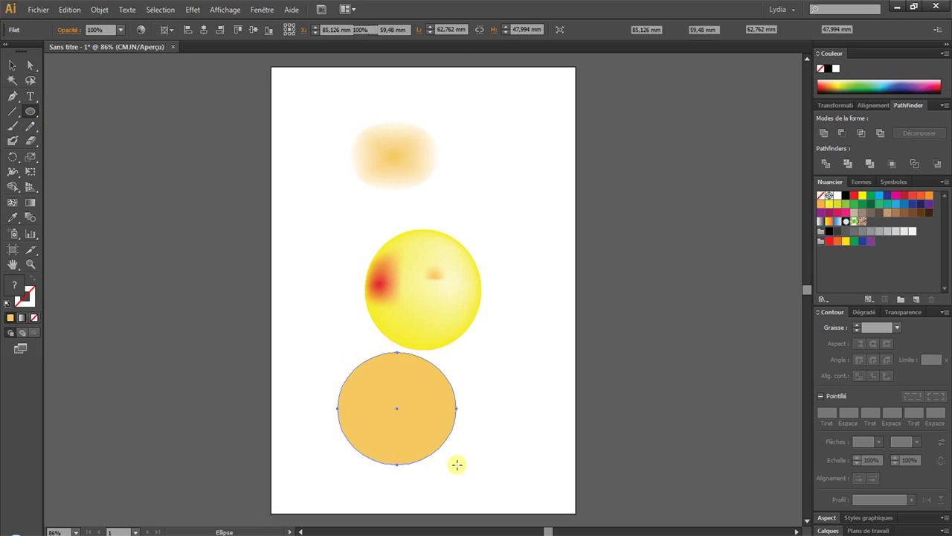
{"action": "left_click", "coordinate": [22, 316]}
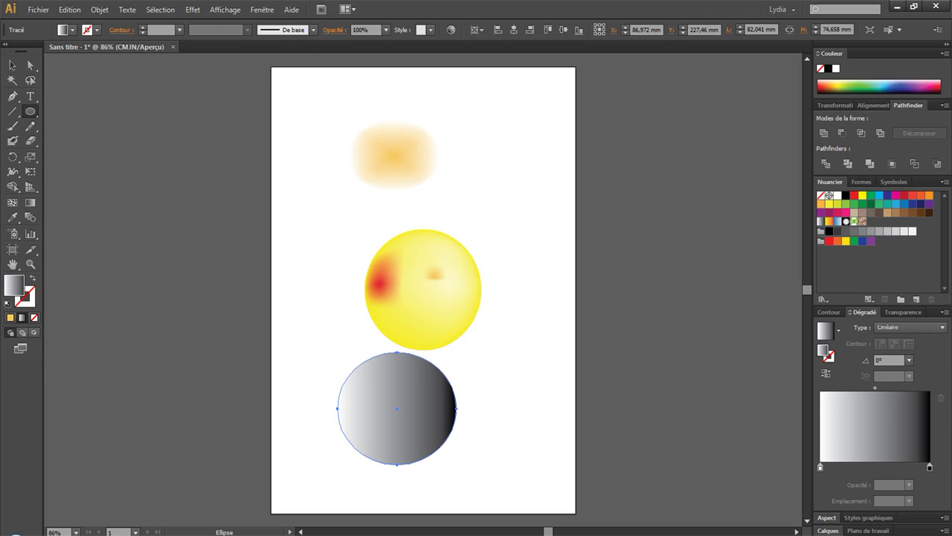
Step: Expand the gradient-filled ellipse's fill into a gradient mesh ("Filet de dégradé")
{"action": "left_click", "coordinate": [99, 10]}
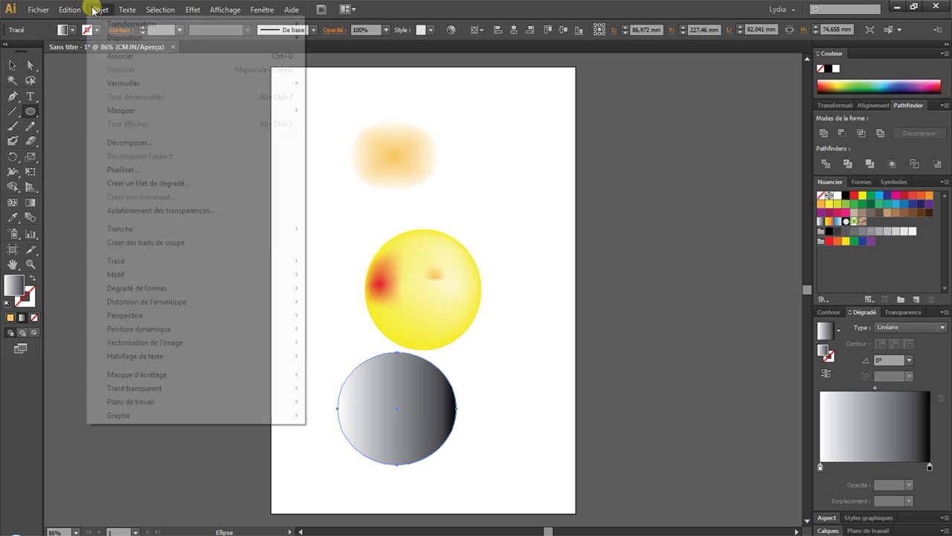
{"action": "left_click", "coordinate": [121, 142]}
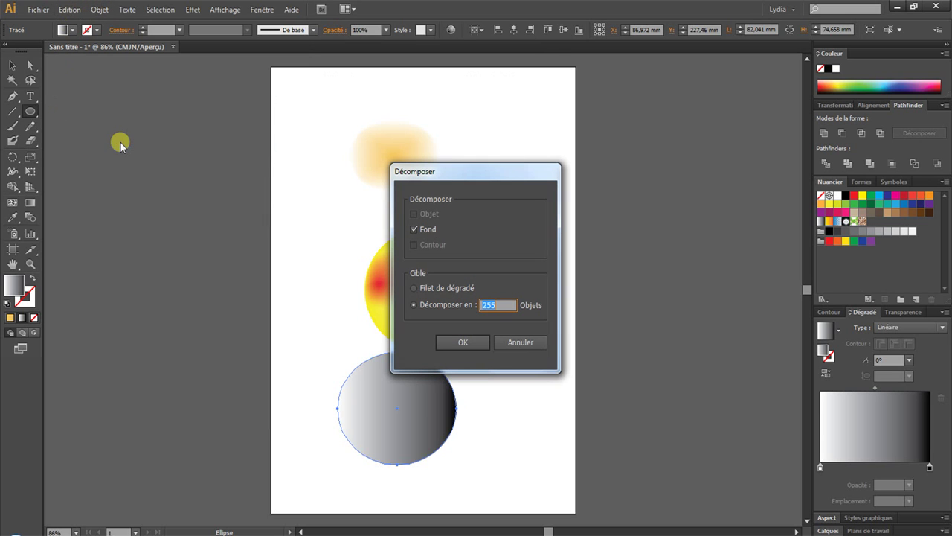
{"action": "left_click", "coordinate": [439, 290]}
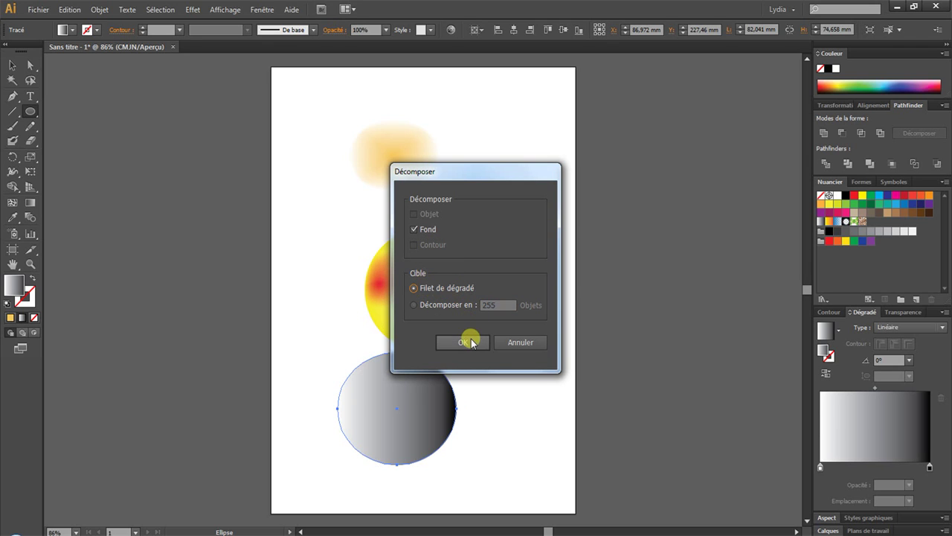
{"action": "left_click", "coordinate": [471, 340]}
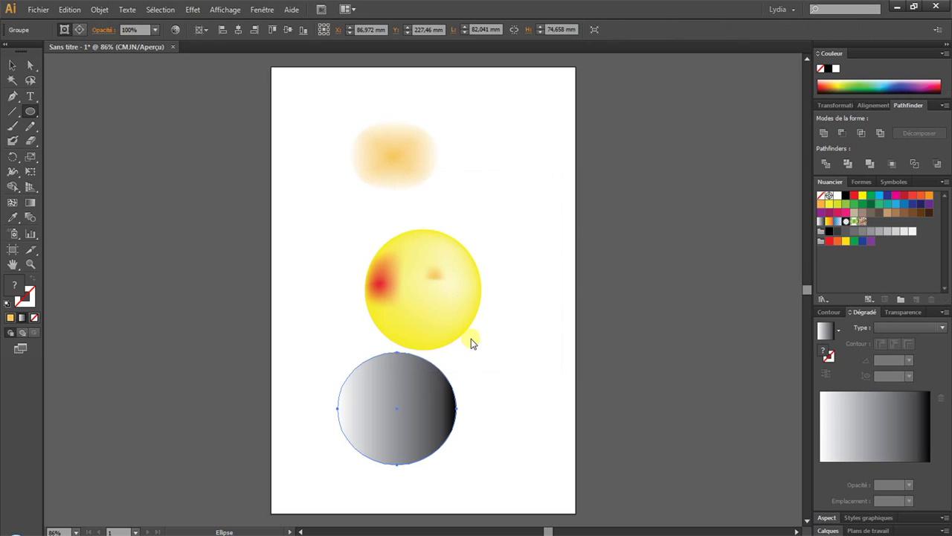
Step: Add three mesh points to the grey ellipse: upper middle, lower right of centre, and near its left edge
{"action": "left_click", "coordinate": [12, 201]}
{"action": "left_click", "coordinate": [403, 380]}
{"action": "left_click", "coordinate": [428, 422]}
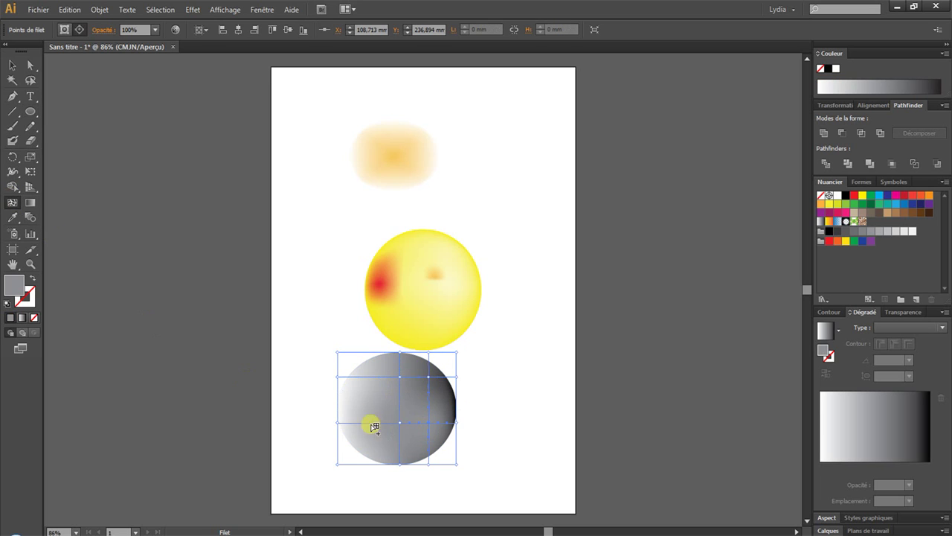
{"action": "left_click", "coordinate": [352, 402]}
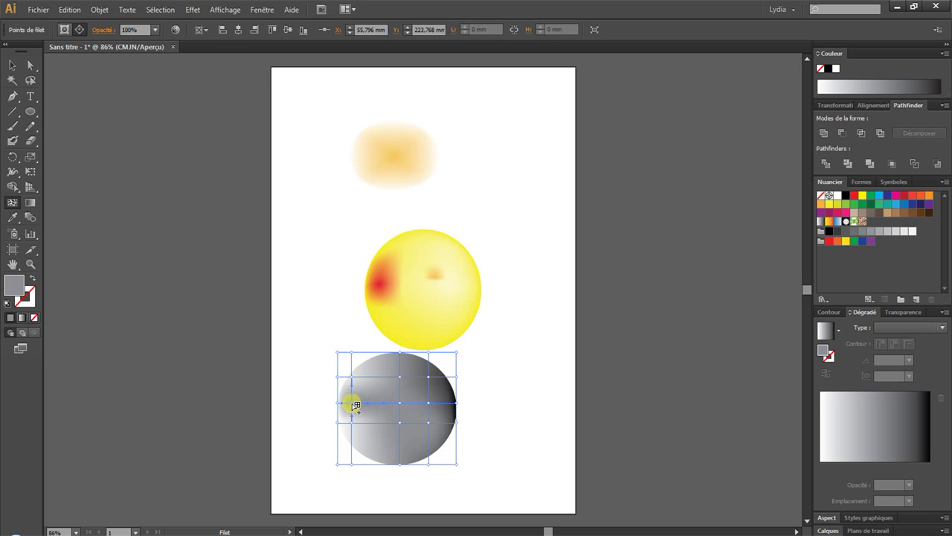
Step: Select all three practice shapes with Direct Selection and delete them from the artboard
{"action": "left_click", "coordinate": [30, 64]}
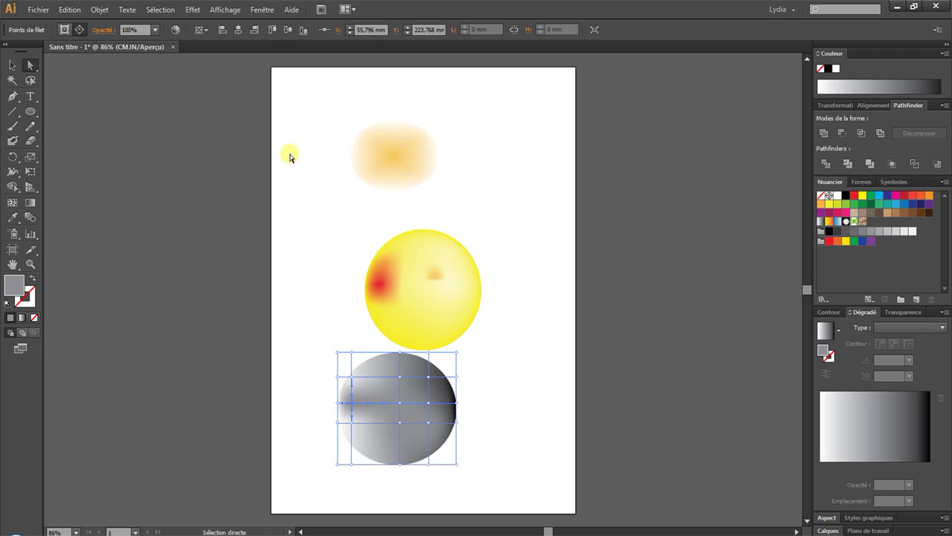
{"action": "left_click_drag", "start_coordinate": [318, 104], "coordinate": [509, 489]}
{"action": "key", "text": "Delete"}
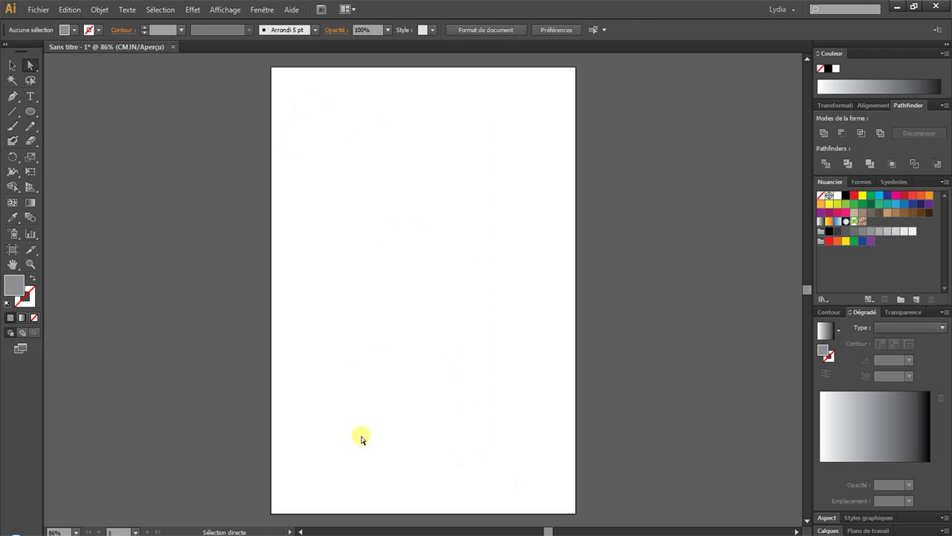
Step: Draw an ellipse about 97 mm wide and 99 mm high in the middle of the artboard and fill it with a pink swatch
{"action": "left_click", "coordinate": [29, 112]}
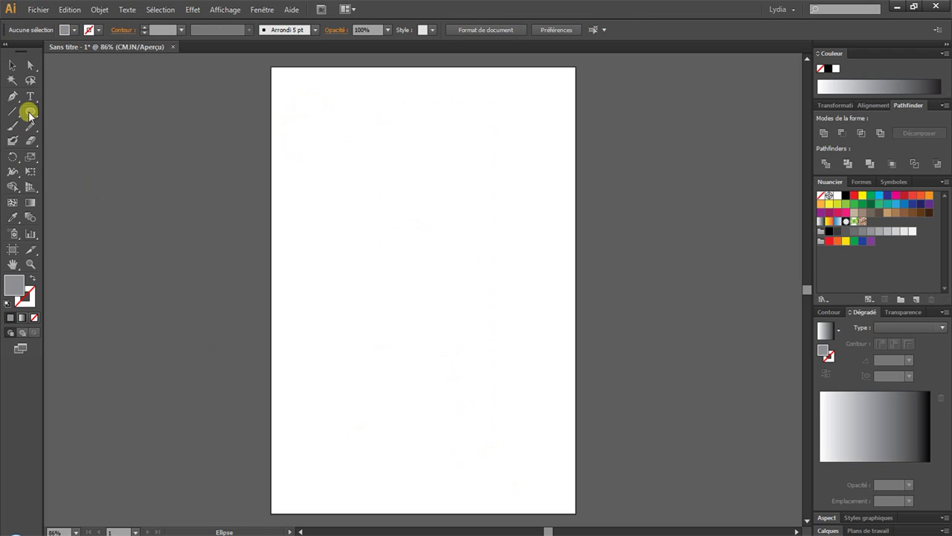
{"action": "double_click", "coordinate": [9, 289]}
{"action": "left_click", "coordinate": [601, 212]}
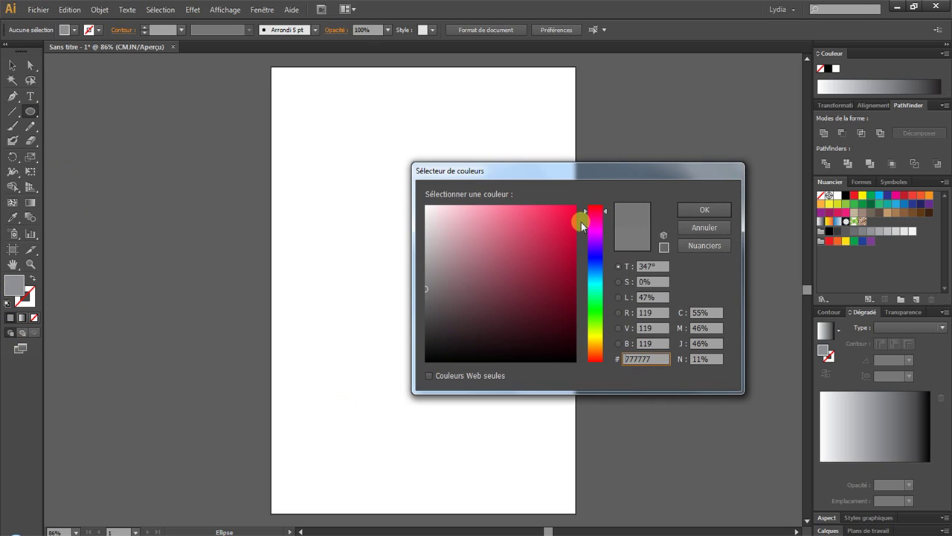
{"action": "left_click_drag", "start_coordinate": [575, 215], "coordinate": [595, 190]}
{"action": "left_click", "coordinate": [706, 211]}
{"action": "left_click_drag", "start_coordinate": [354, 191], "coordinate": [495, 339]}
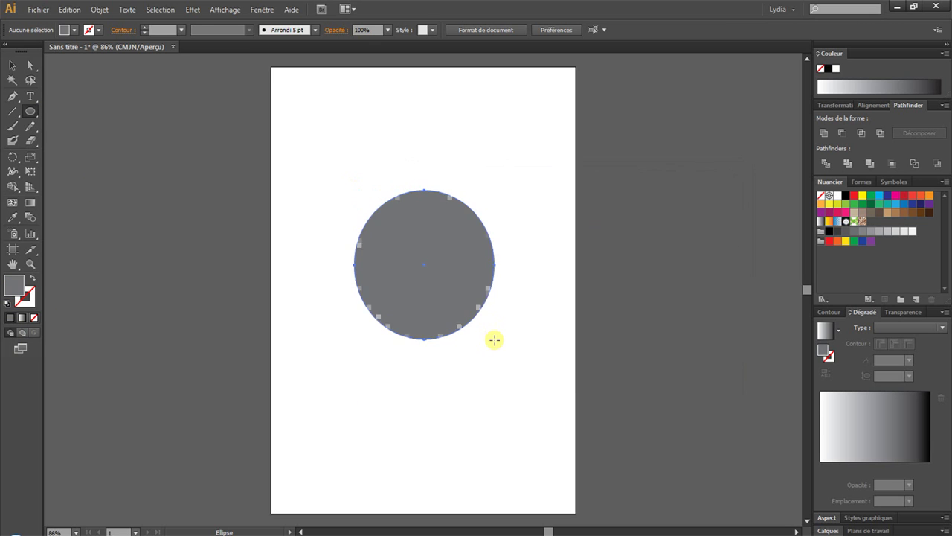
{"action": "left_click", "coordinate": [845, 212]}
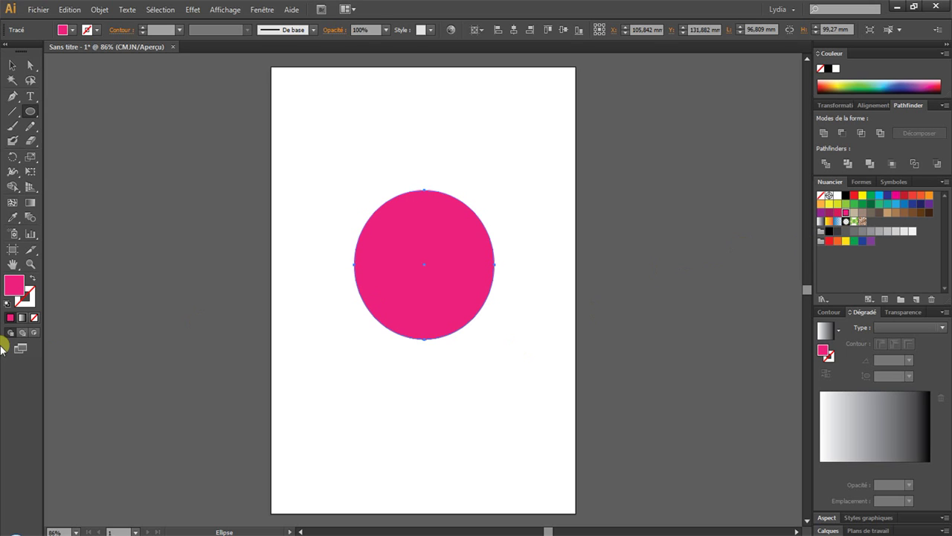
Step: Give the pink ellipse a black (000000) stroke with a weight of 6 pt
{"action": "left_click", "coordinate": [27, 296]}
{"action": "left_click", "coordinate": [11, 318]}
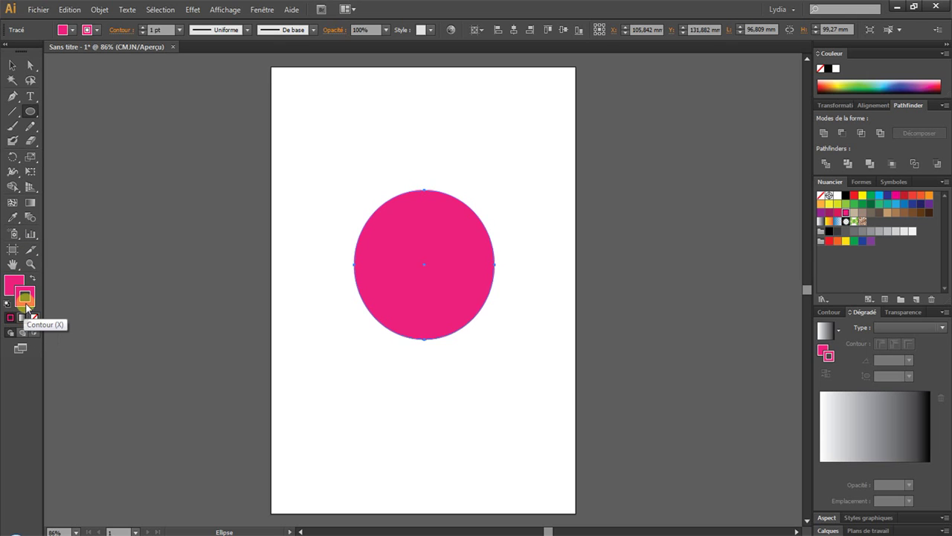
{"action": "double_click", "coordinate": [24, 298]}
{"action": "left_click_drag", "start_coordinate": [442, 250], "coordinate": [582, 357]}
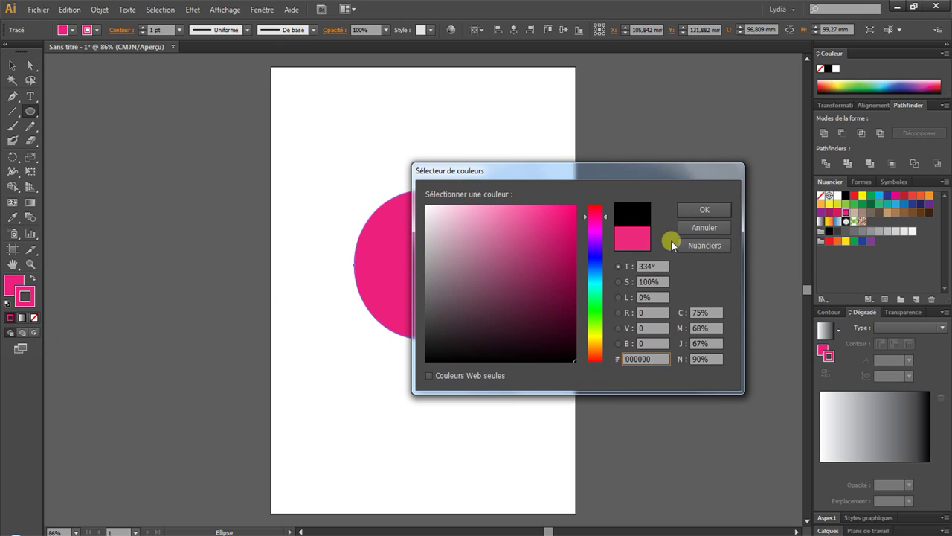
{"action": "left_click", "coordinate": [700, 209]}
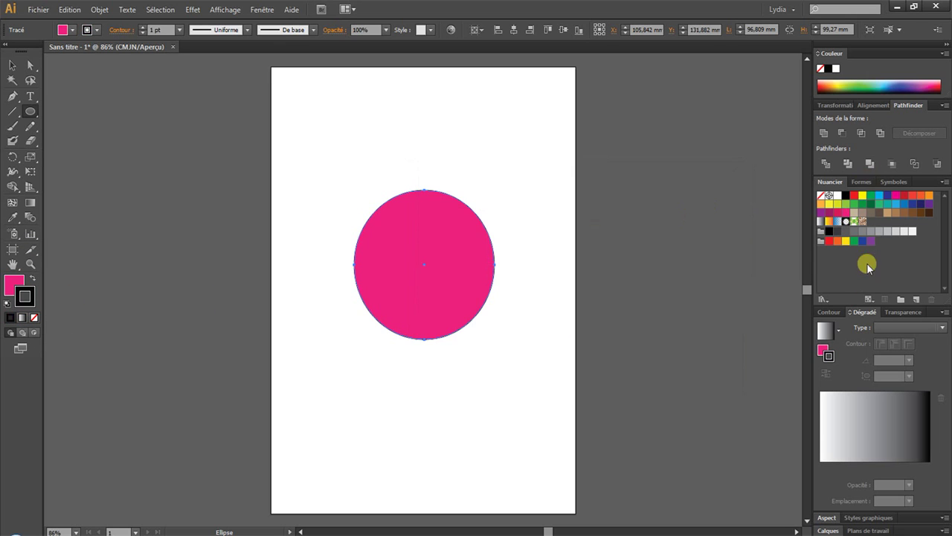
{"action": "left_click", "coordinate": [831, 312]}
{"action": "left_click", "coordinate": [898, 329]}
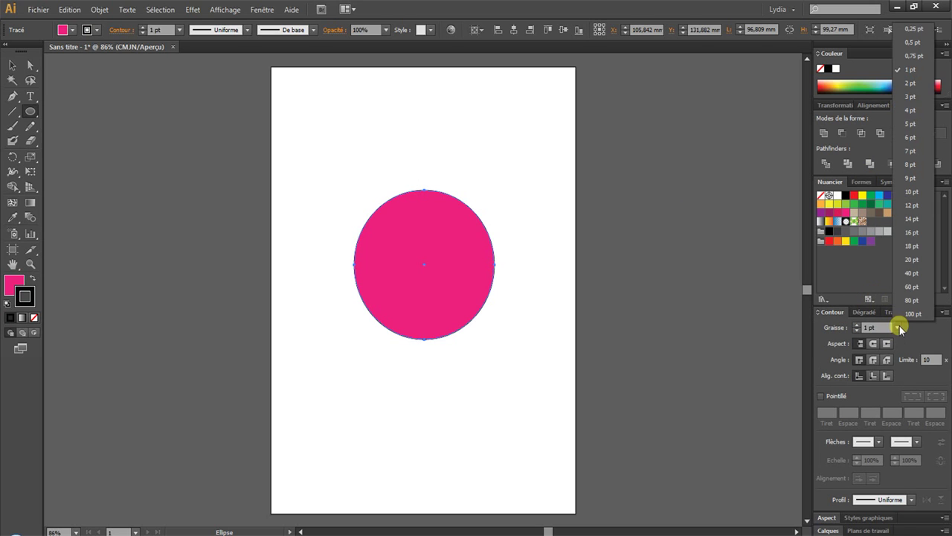
{"action": "left_click", "coordinate": [925, 145]}
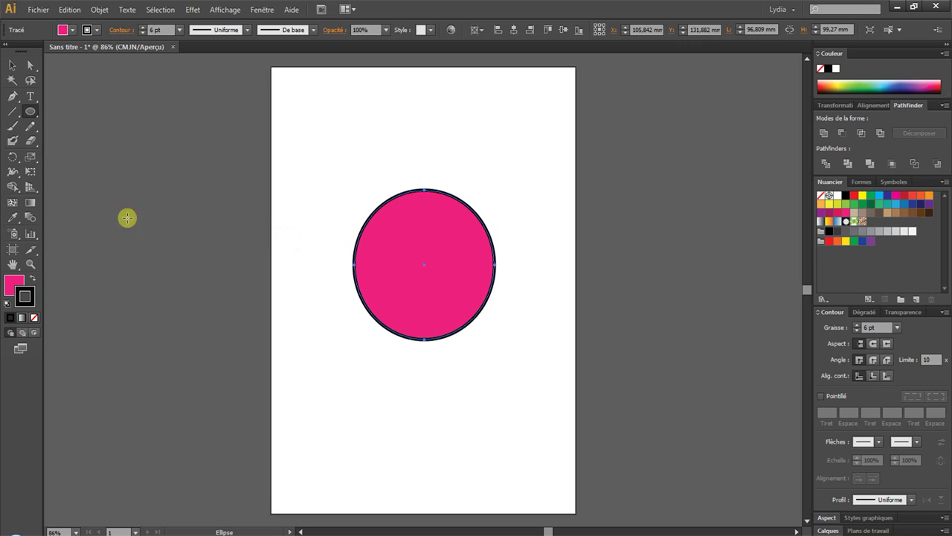
Step: Add a mesh point in the upper-right area of the outlined pink ellipse, and undo it
{"action": "left_click", "coordinate": [12, 202]}
{"action": "left_click", "coordinate": [462, 233]}
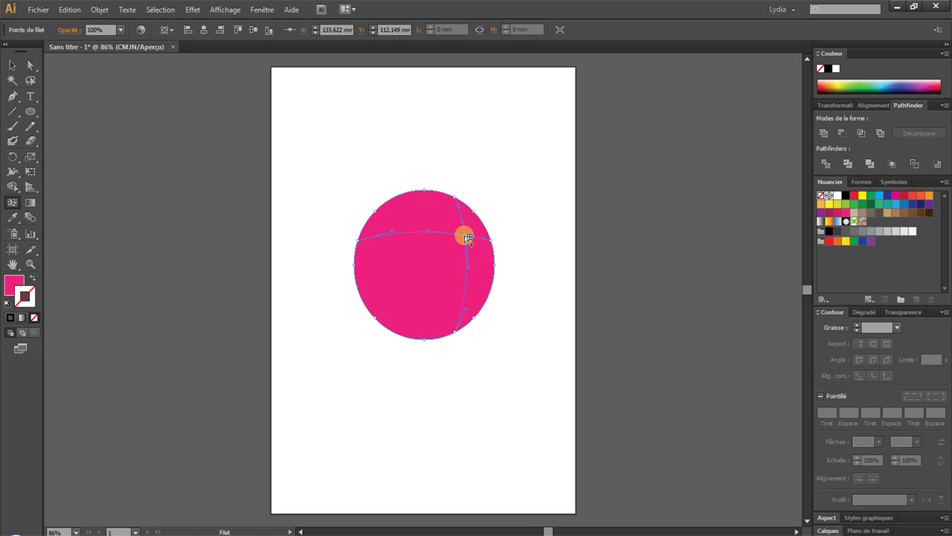
{"action": "left_click", "coordinate": [70, 9]}
{"action": "left_click", "coordinate": [74, 24]}
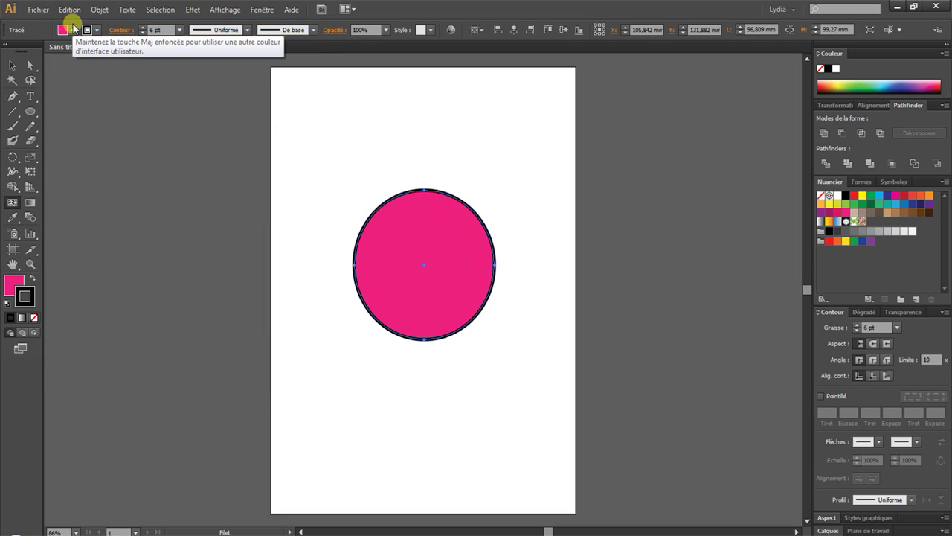
Step: Duplicate the outlined pink ellipse in place and enlarge the copy from its centre to about 102 by 104 mm
{"action": "left_click", "coordinate": [11, 65]}
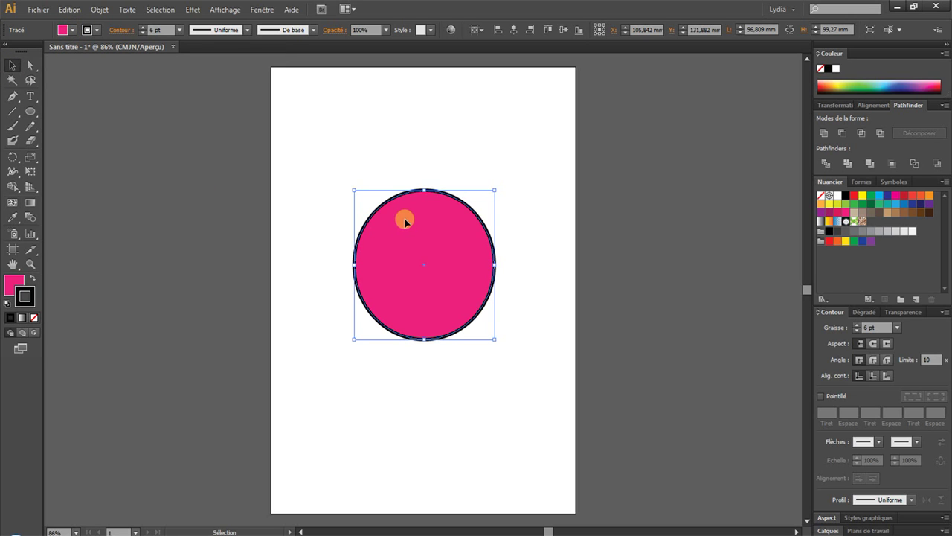
{"action": "key", "text": "a"}
{"action": "key", "text": "v"}
{"action": "key", "text": "shift"}
{"action": "left_click_drag", "start_coordinate": [496, 190], "coordinate": [499, 184]}
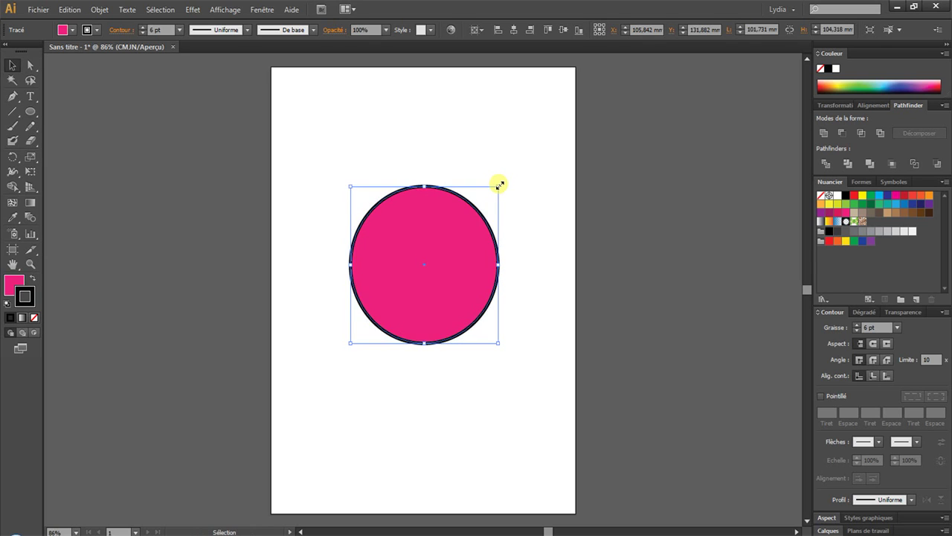
Step: Send the enlarged ellipse copy to the back, behind the original ellipse, and deselect it
{"action": "right_click", "coordinate": [432, 213]}
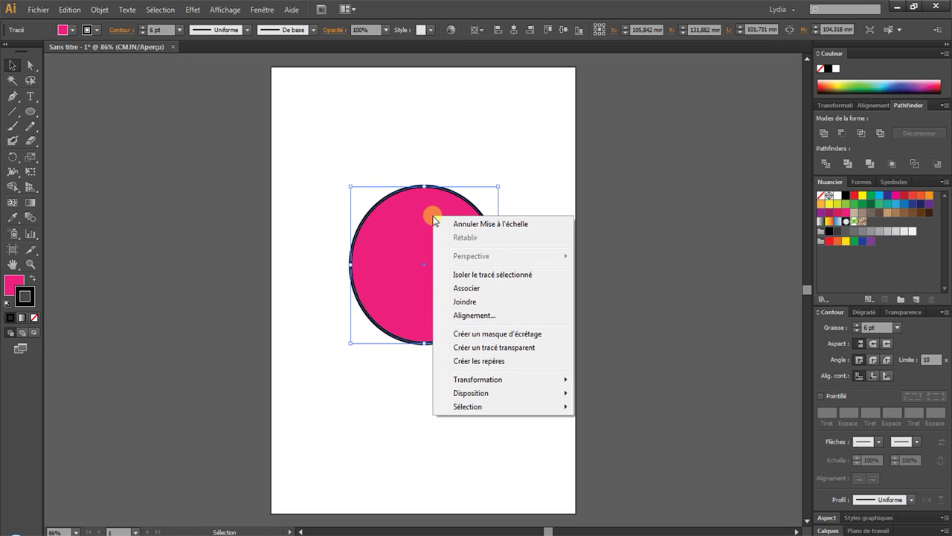
{"action": "mouse_move", "coordinate": [510, 395]}
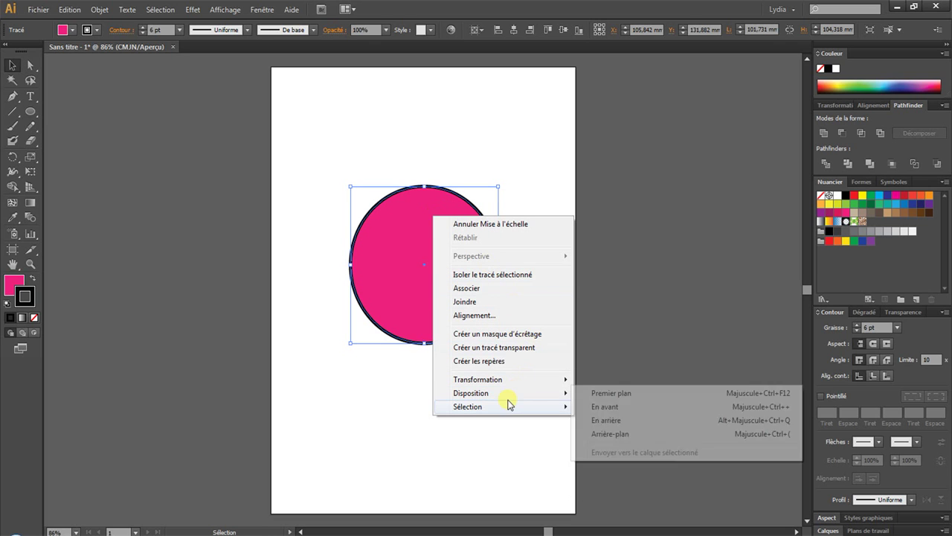
{"action": "left_click", "coordinate": [614, 436]}
{"action": "left_click", "coordinate": [451, 434]}
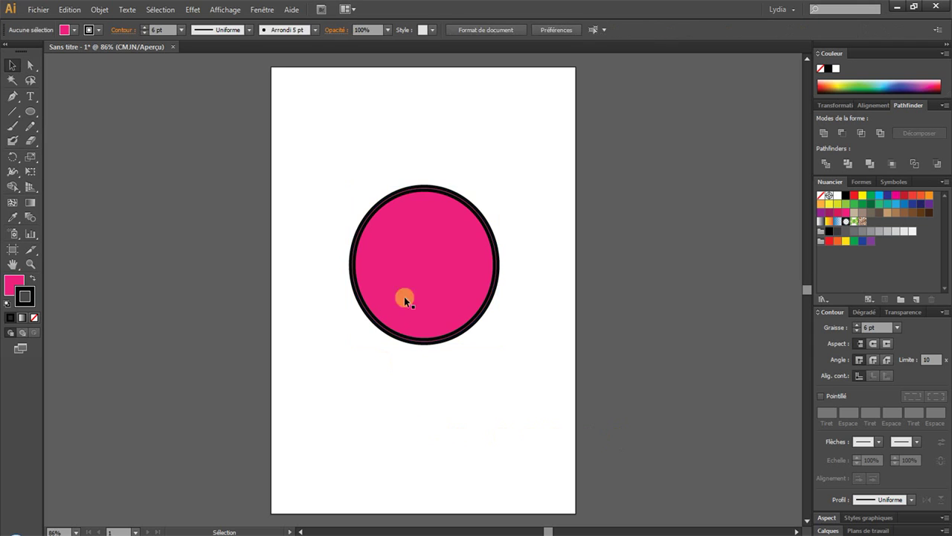
Step: Remove the stroke from the smaller pink ellipse in front
{"action": "left_click", "coordinate": [437, 225]}
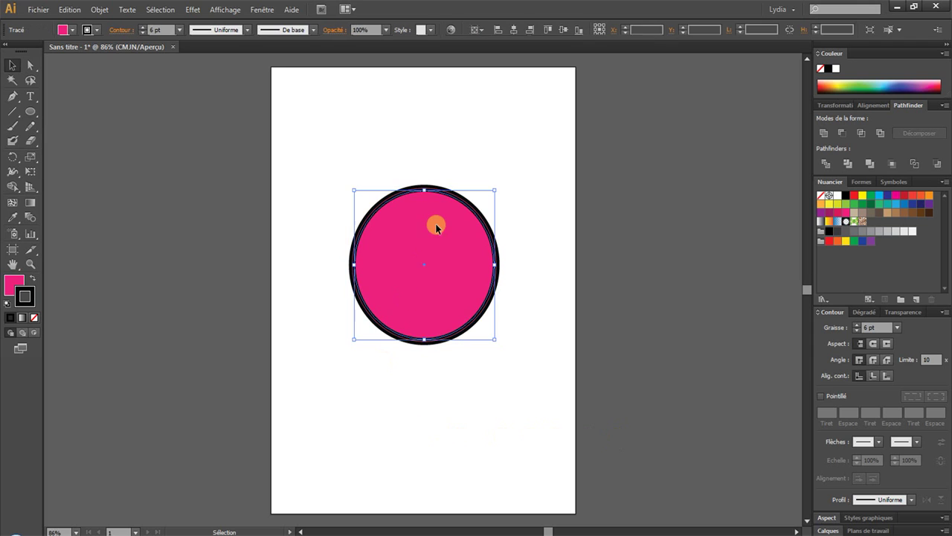
{"action": "left_click", "coordinate": [33, 317]}
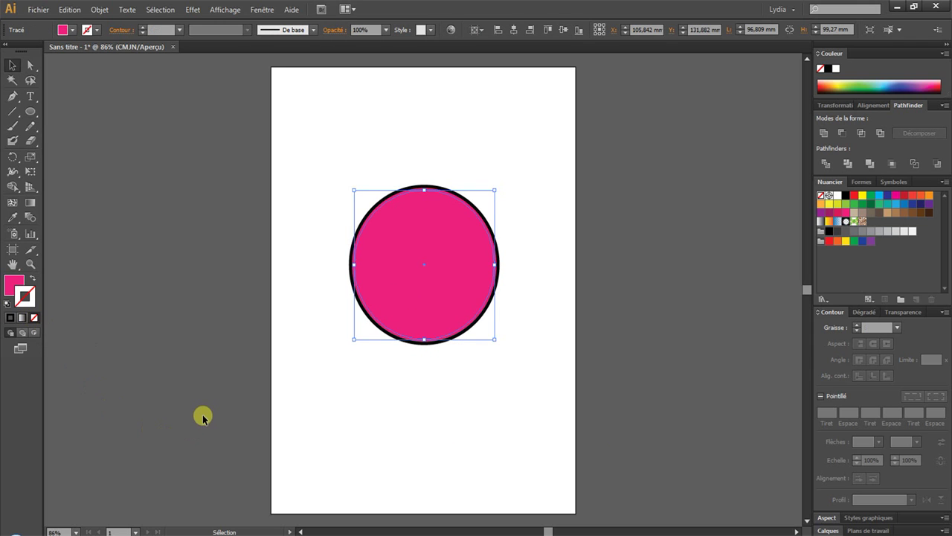
{"action": "left_click", "coordinate": [382, 238]}
{"action": "left_click", "coordinate": [425, 253]}
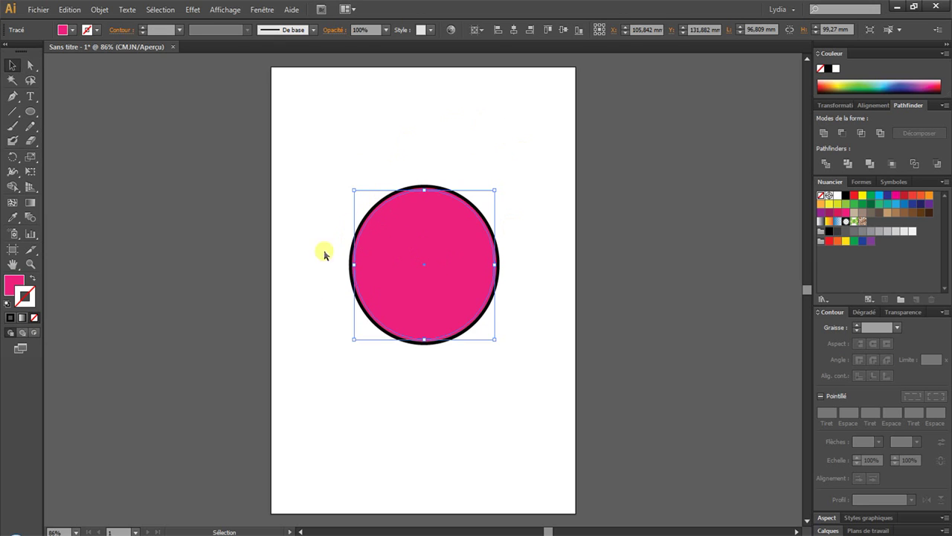
Step: Add a gradient mesh point in the upper-right area of the front pink ellipse
{"action": "left_click", "coordinate": [12, 201]}
{"action": "left_click", "coordinate": [455, 232]}
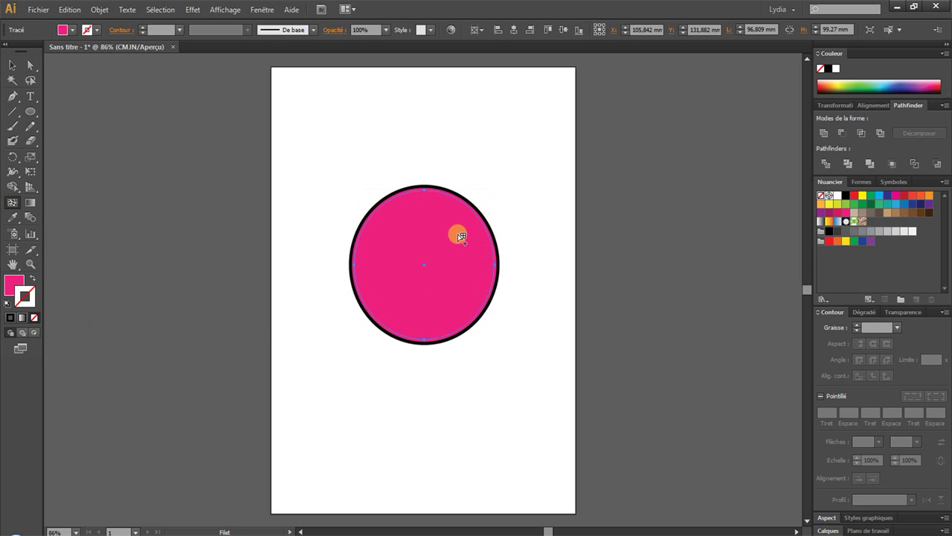
{"action": "left_click", "coordinate": [457, 325]}
{"action": "left_click", "coordinate": [453, 266]}
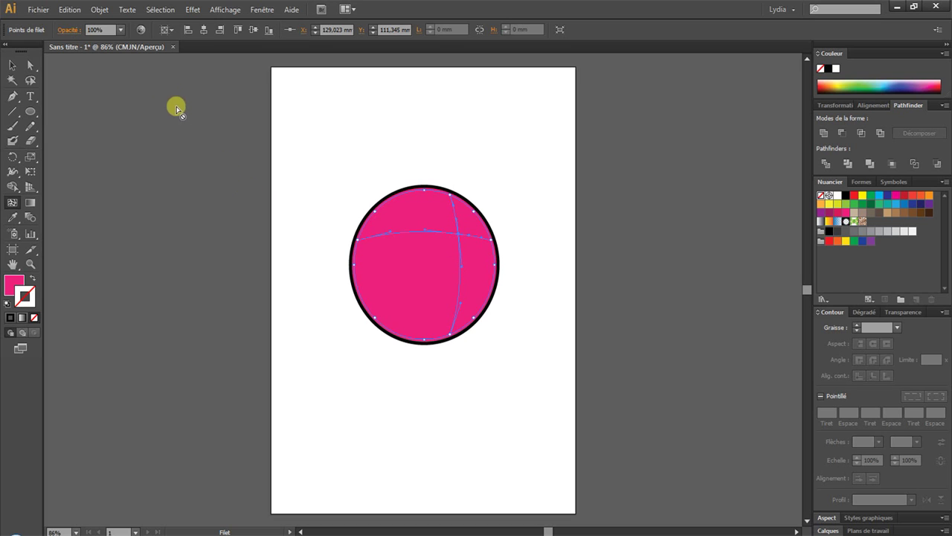
Step: Select both ellipses on the artboard and delete them
{"action": "left_click", "coordinate": [12, 65]}
{"action": "left_click_drag", "start_coordinate": [326, 145], "coordinate": [548, 391]}
{"action": "key", "text": "Delete"}
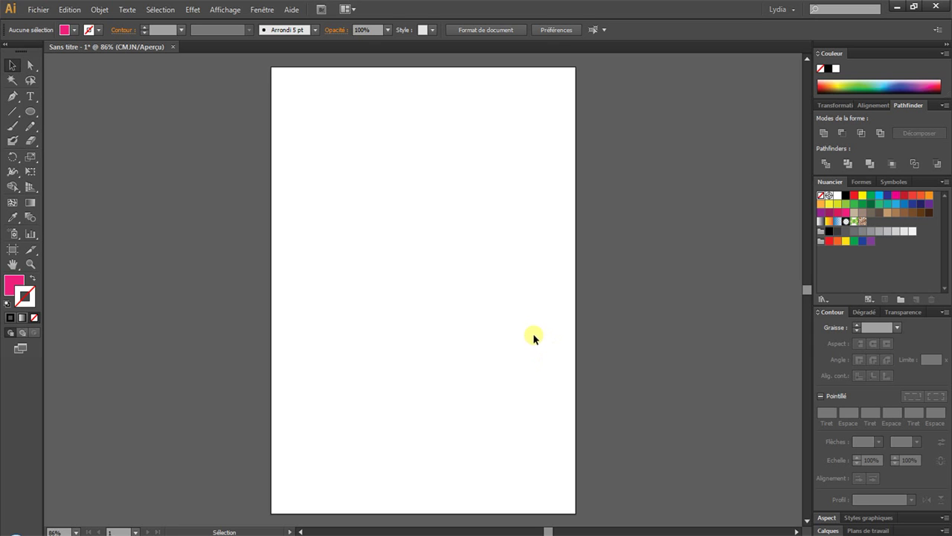
Step: Open the image file Billes rouges
{"action": "left_click", "coordinate": [38, 10]}
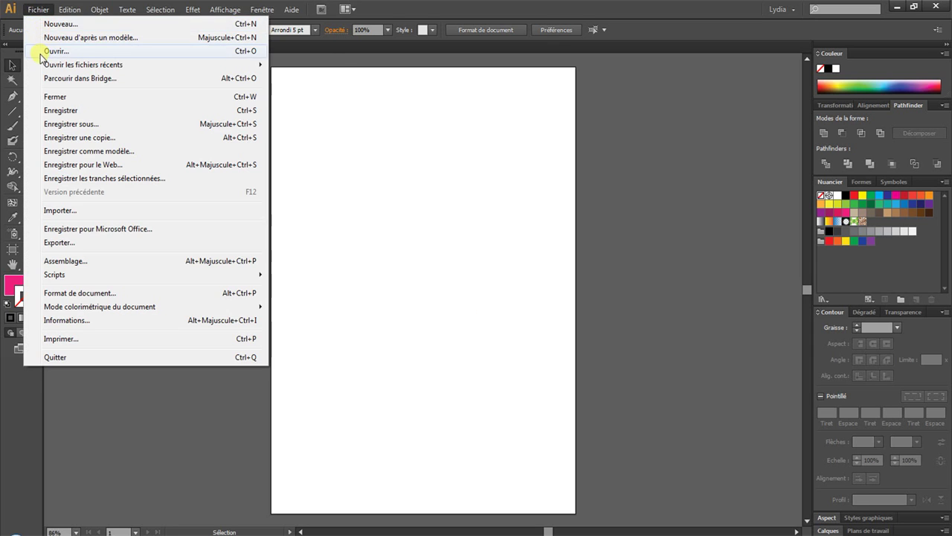
{"action": "left_click", "coordinate": [44, 52]}
{"action": "double_click", "coordinate": [242, 125]}
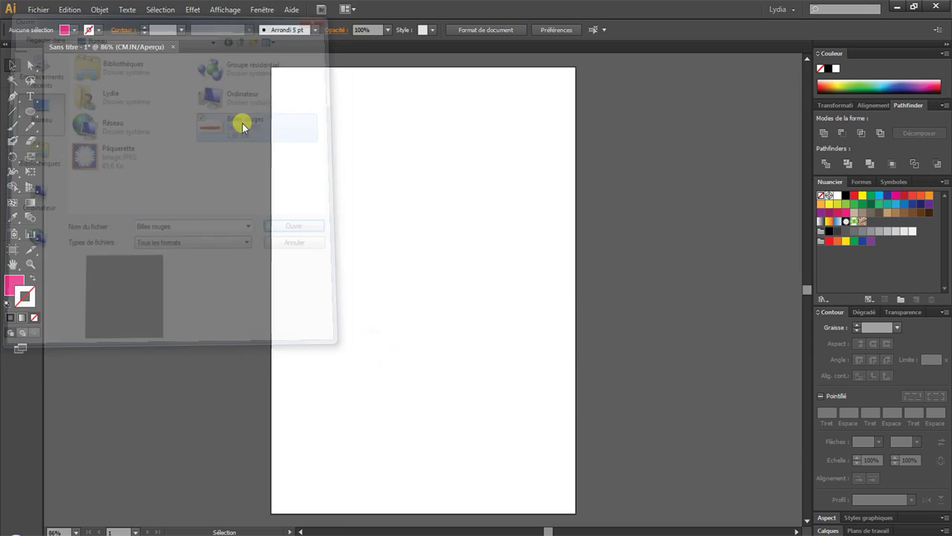
Step: Scale the red marbles photo uniformly to 25%
{"action": "left_click", "coordinate": [402, 313]}
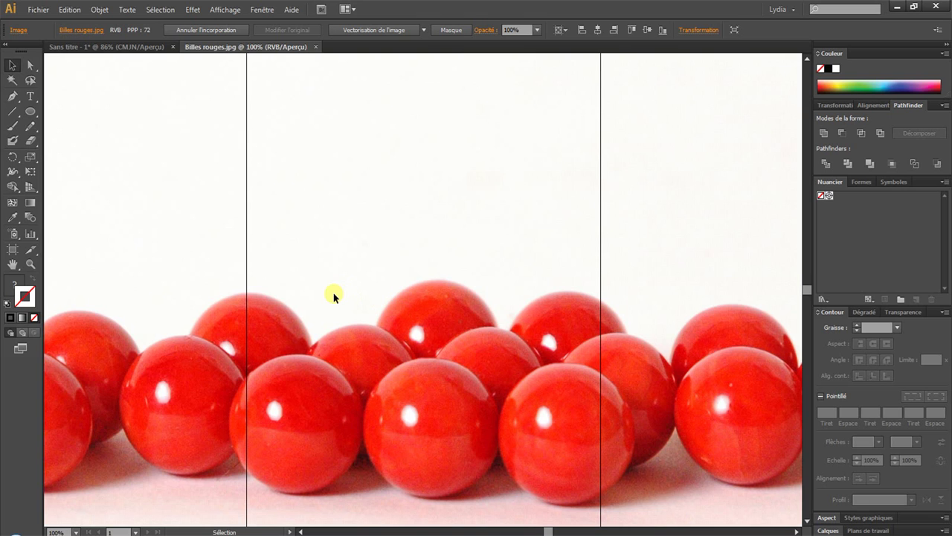
{"action": "left_click", "coordinate": [28, 158]}
{"action": "left_click", "coordinate": [519, 377], "text": "alt"}
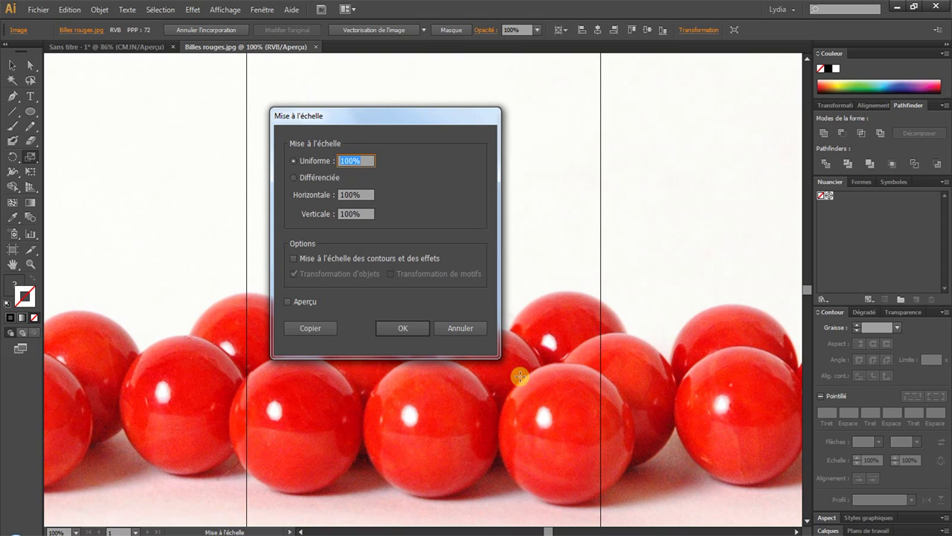
{"action": "type", "text": "25"}
{"action": "left_click", "coordinate": [397, 332]}
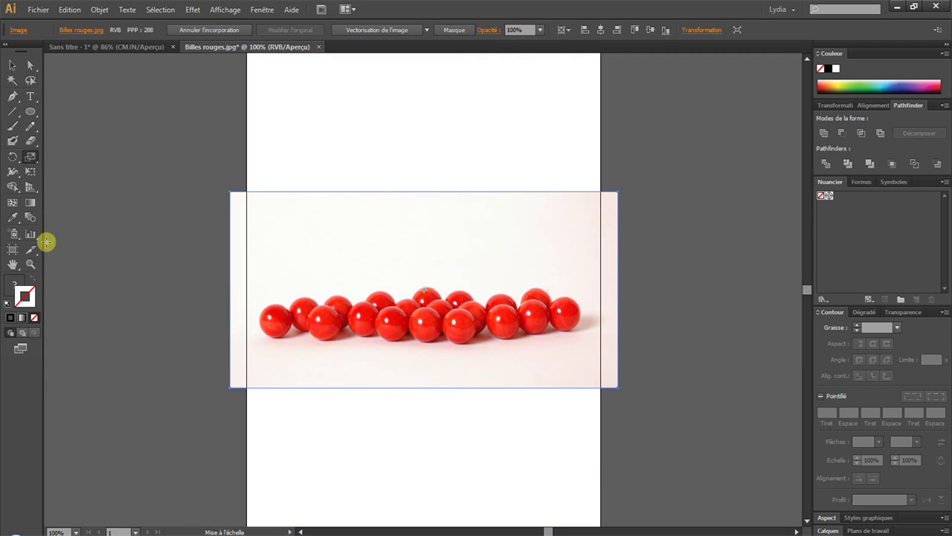
Step: Lock Calque 1, which holds the marbles photo, and create a new layer above it
{"action": "left_click", "coordinate": [31, 261]}
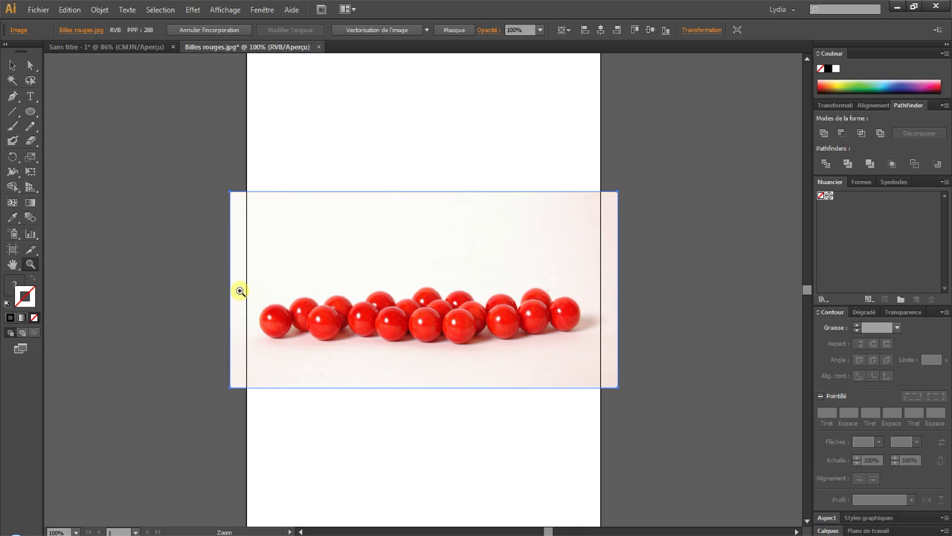
{"action": "left_click_drag", "start_coordinate": [240, 291], "coordinate": [305, 355]}
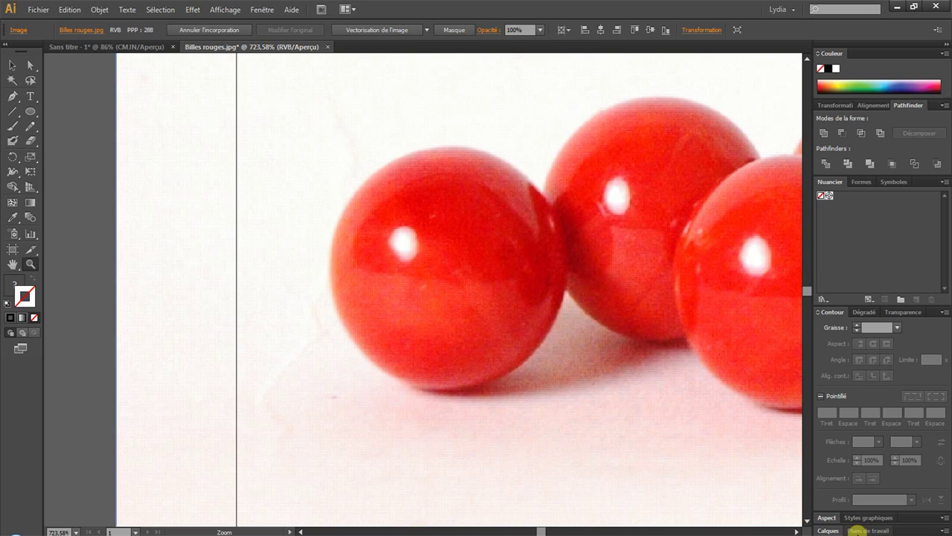
{"action": "left_click", "coordinate": [829, 531]}
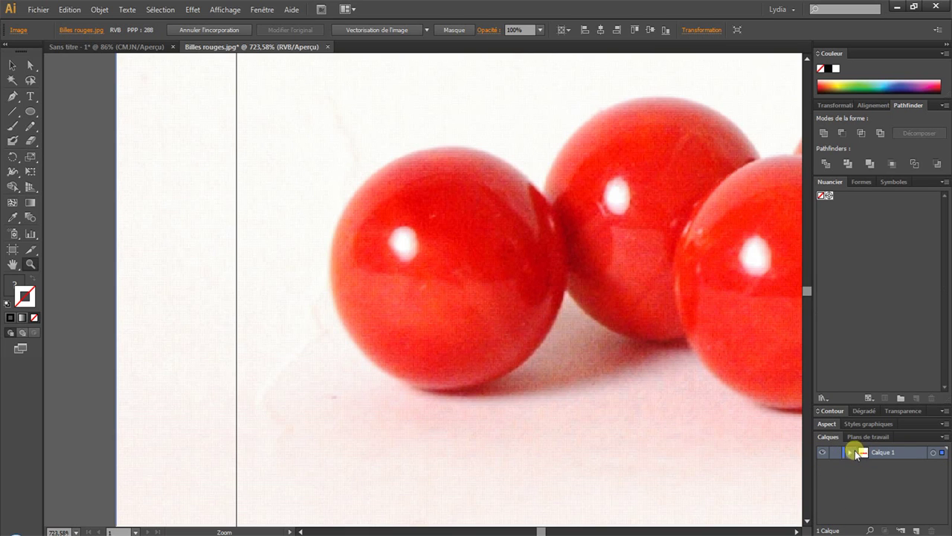
{"action": "left_click", "coordinate": [836, 452]}
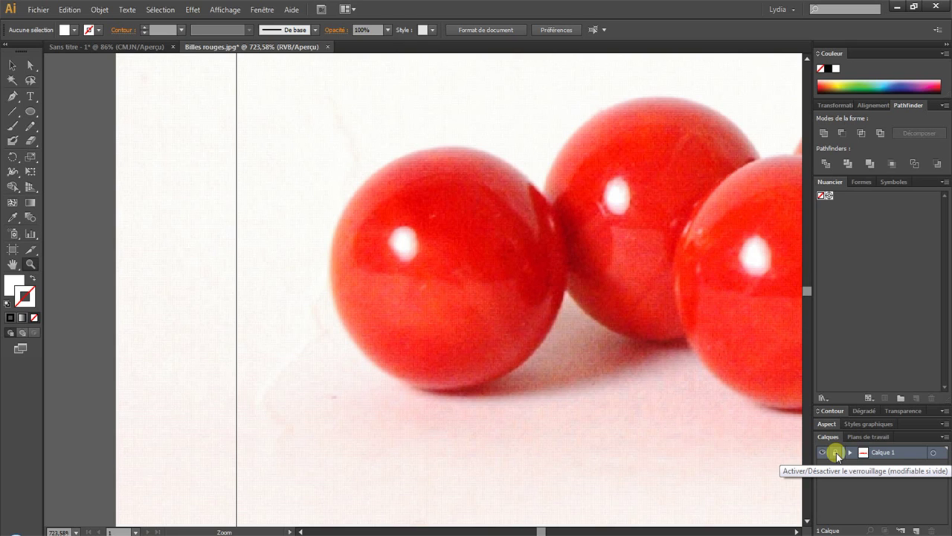
{"action": "left_click", "coordinate": [918, 530]}
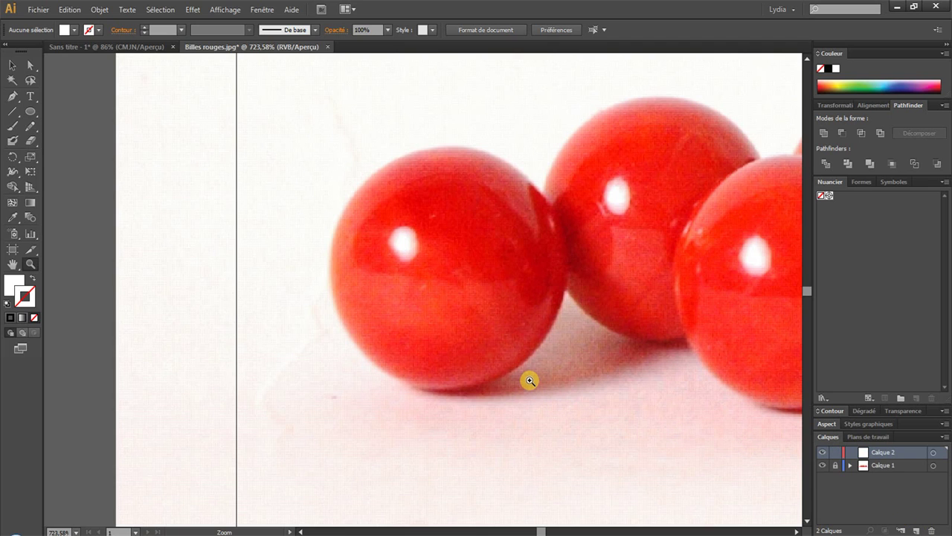
Step: Draw a circle about 19.2 mm in diameter from the centre of the leftmost red marble to cover it
{"action": "left_click", "coordinate": [30, 112]}
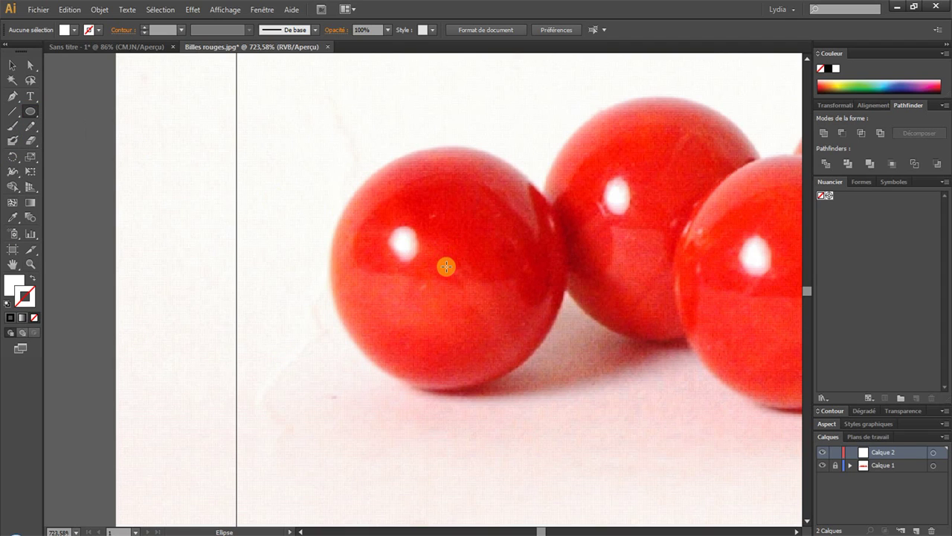
{"action": "left_click_drag", "start_coordinate": [445, 267], "coordinate": [563, 368]}
{"action": "left_click", "coordinate": [12, 65]}
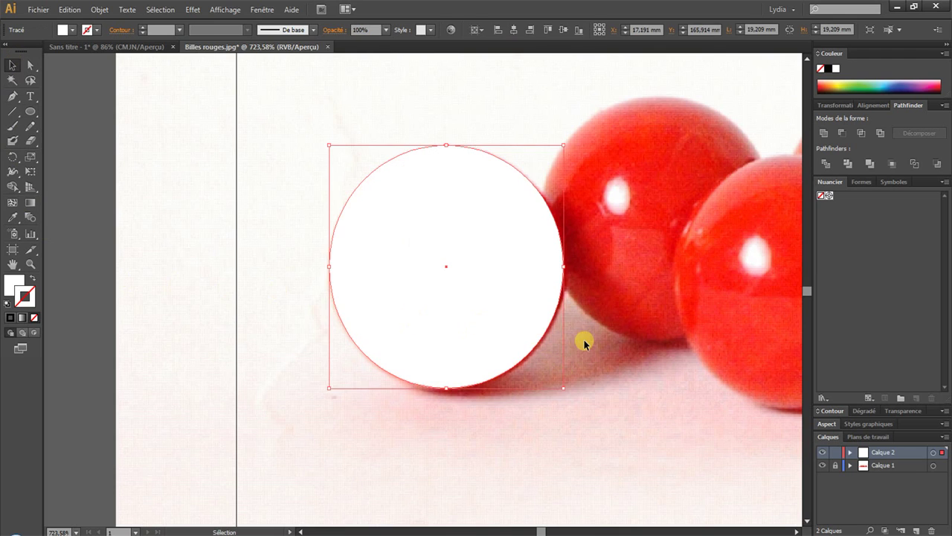
Step: Nudge and resize the white circle to about 19.26 by 19.36 mm so it matches the leftmost marble's outline
{"action": "key", "text": "Right"}
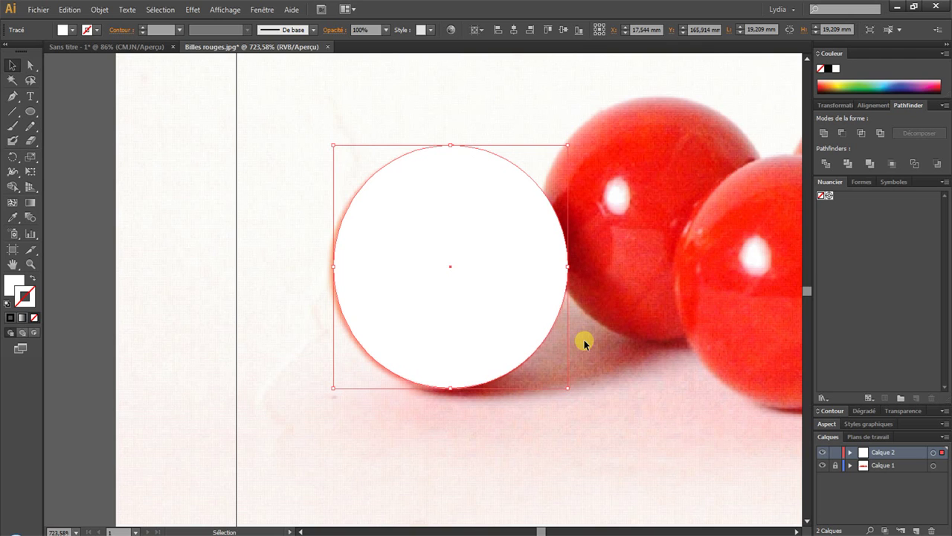
{"action": "left_click_drag", "start_coordinate": [334, 270], "coordinate": [330, 268]}
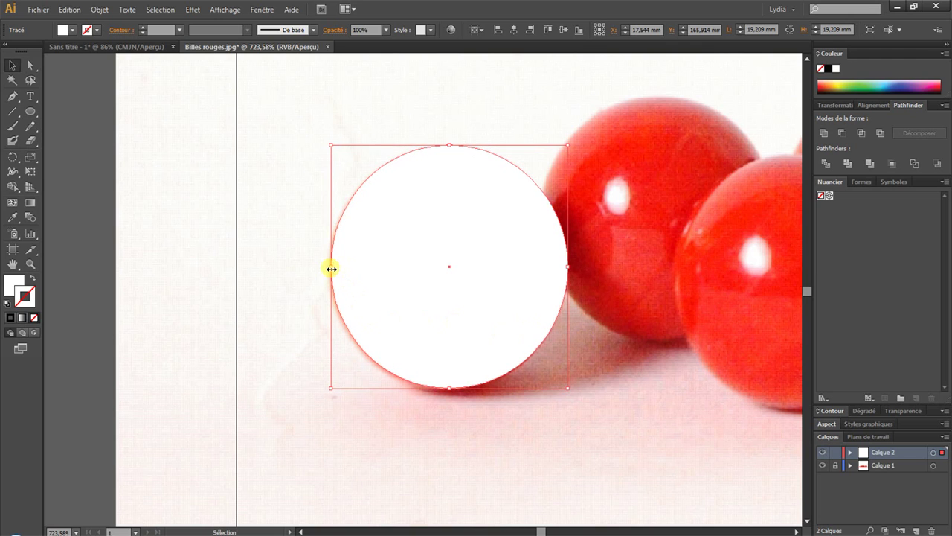
{"action": "left_click_drag", "start_coordinate": [450, 391], "coordinate": [452, 392]}
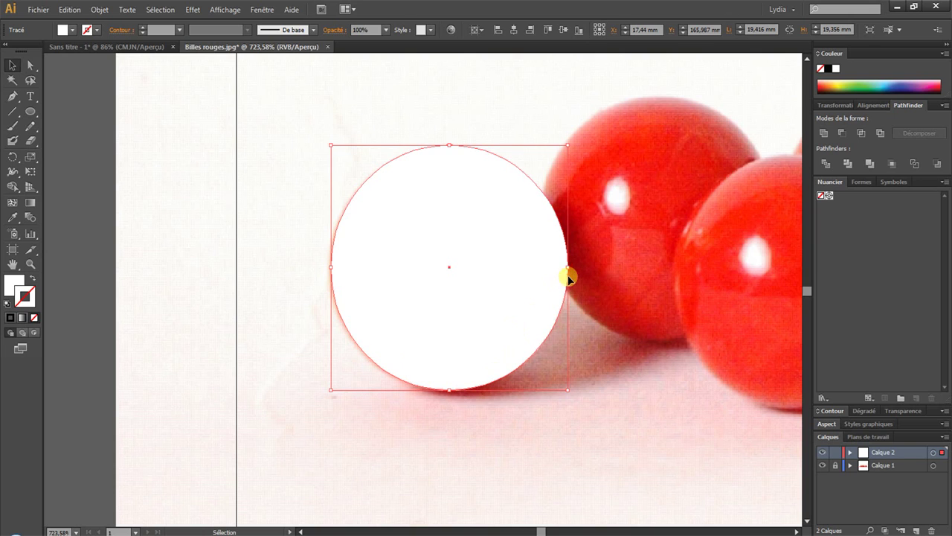
{"action": "left_click_drag", "start_coordinate": [569, 266], "coordinate": [567, 267]}
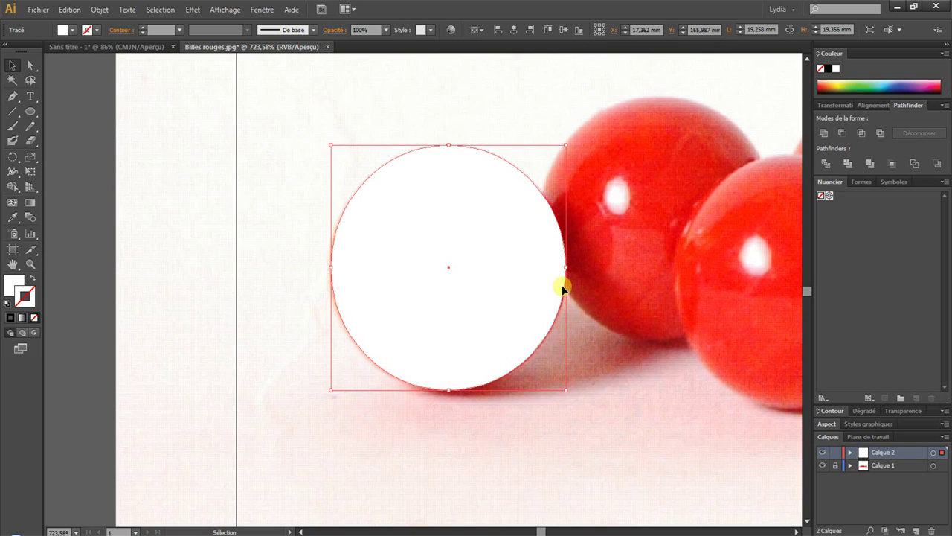
Step: Create a gradient mesh from the white ellipse with 8 rows, 8 columns and the flat (Plat) appearance
{"action": "left_click", "coordinate": [108, 9]}
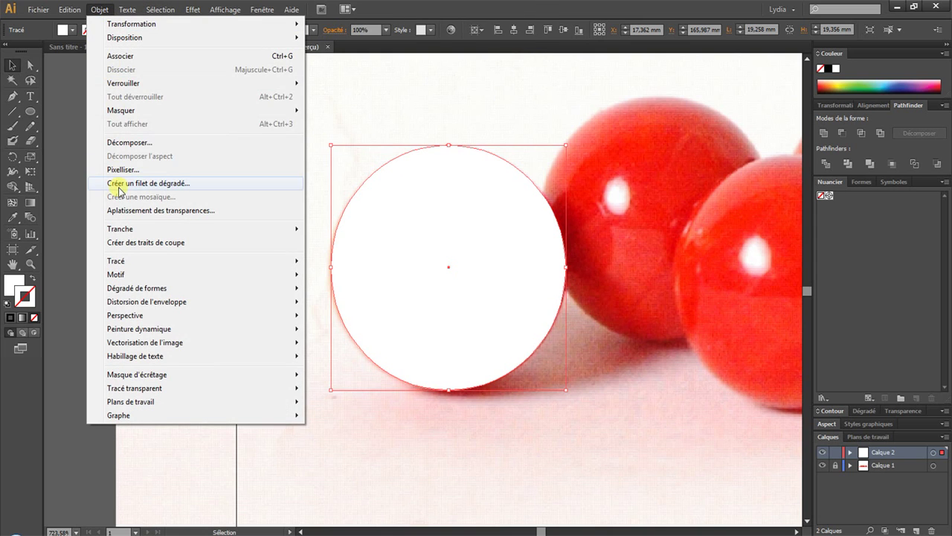
{"action": "left_click", "coordinate": [119, 186]}
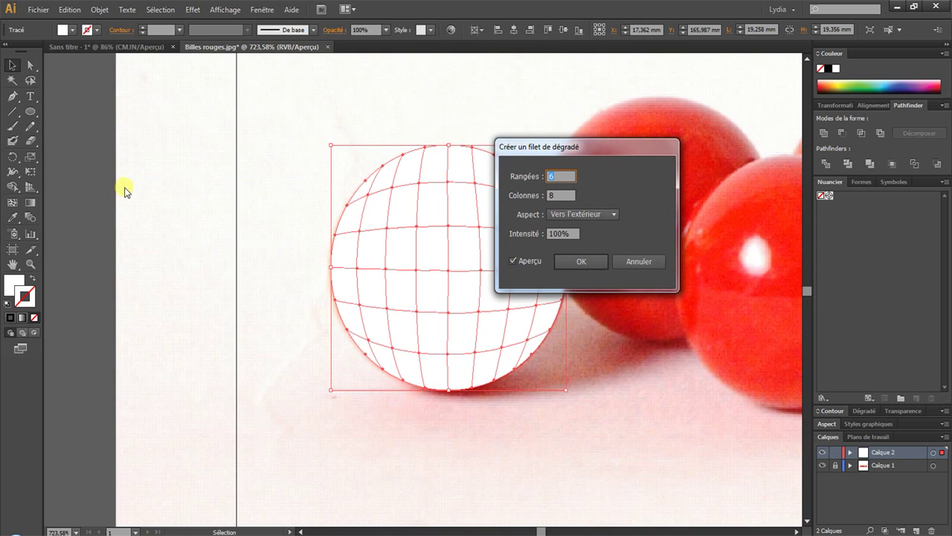
{"action": "type", "text": "8"}
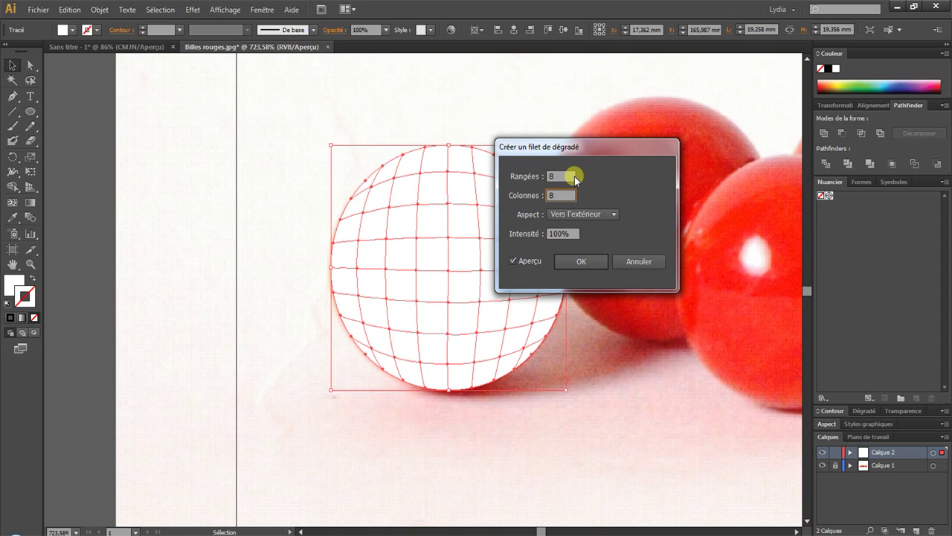
{"action": "left_click", "coordinate": [614, 215]}
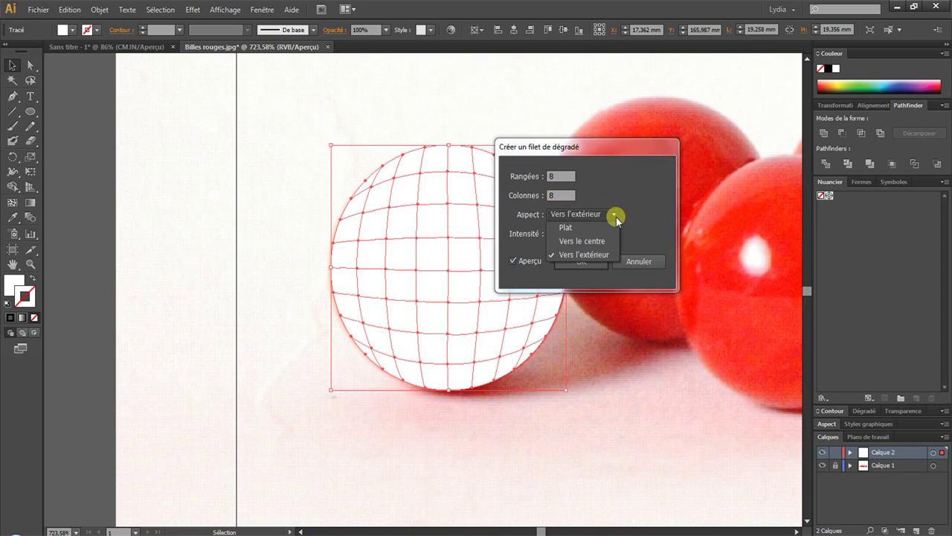
{"action": "left_click", "coordinate": [612, 231]}
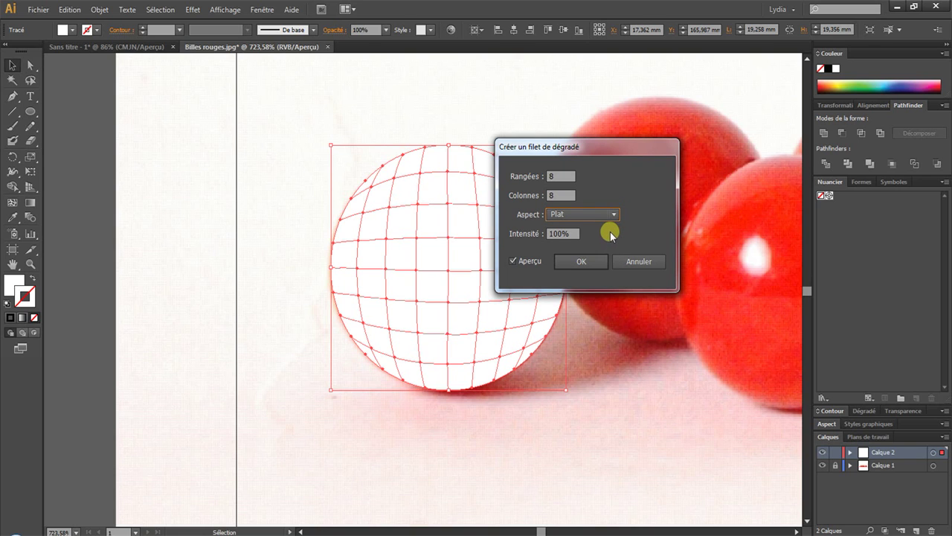
{"action": "left_click", "coordinate": [584, 263]}
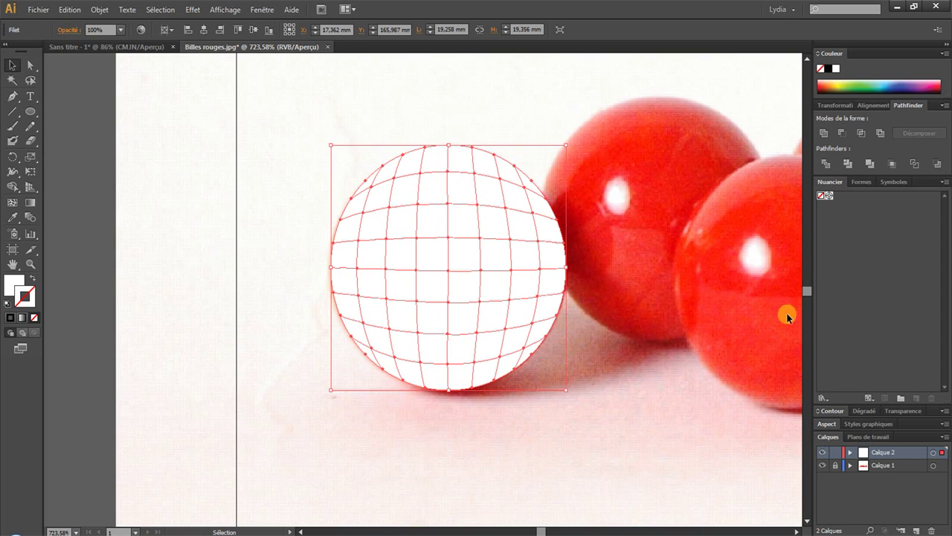
Step: Show Calque 2 in outline view so the photo is visible through the mesh, and activate Direct Selection
{"action": "left_click", "coordinate": [822, 452], "text": "ctrl"}
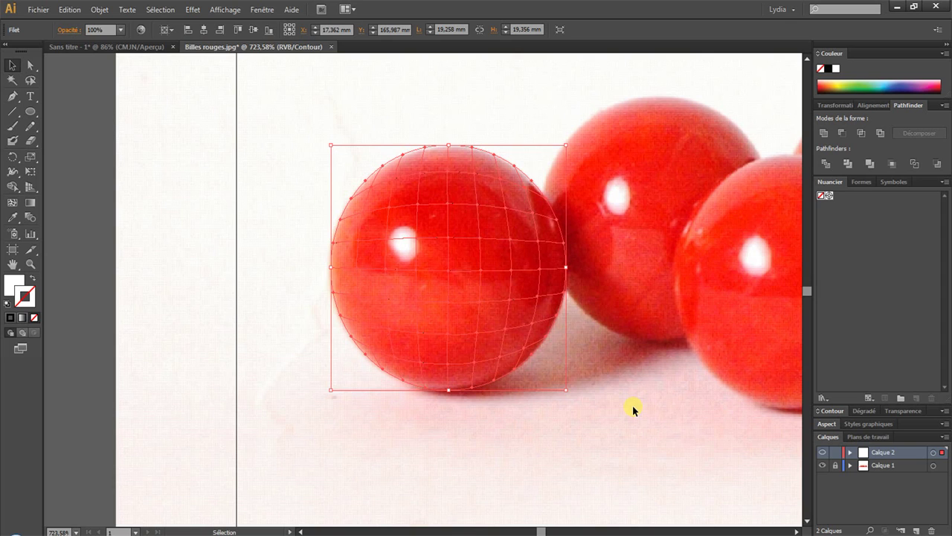
{"action": "left_click", "coordinate": [31, 66]}
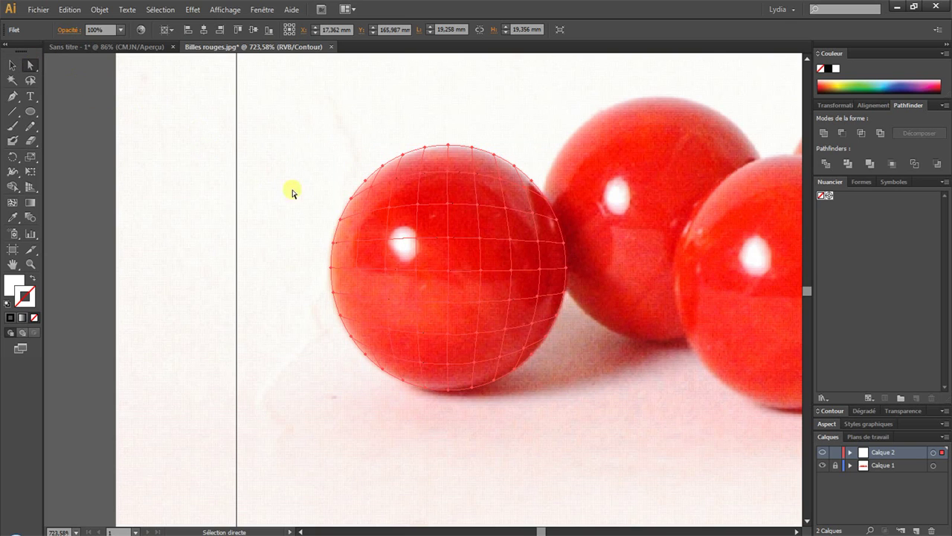
Step: Use the Eyedropper to colour the mesh point just left of the marble's white highlight with the red sampled from the photo beside it
{"action": "left_click", "coordinate": [416, 206]}
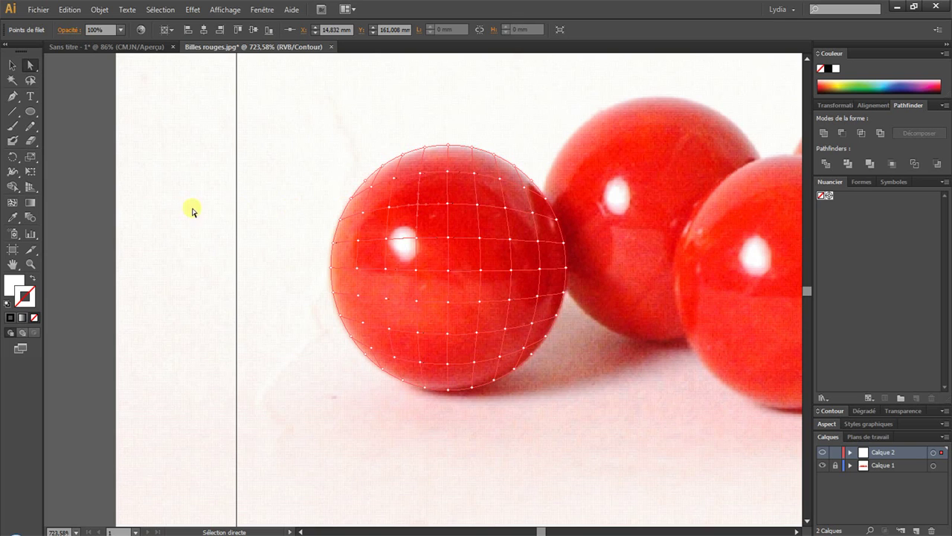
{"action": "left_click", "coordinate": [10, 220]}
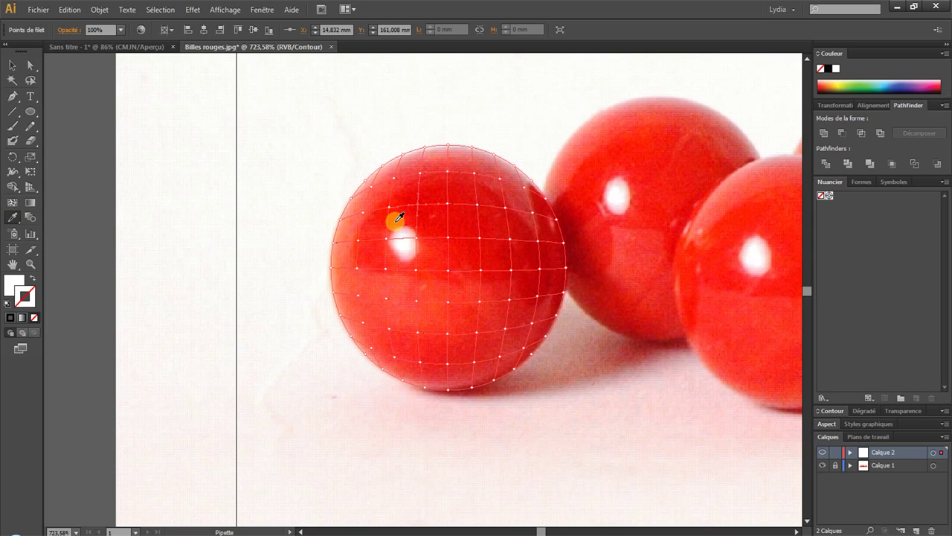
{"action": "key", "text": "ctrl"}
{"action": "left_click", "coordinate": [386, 238], "text": "ctrl"}
{"action": "left_click", "coordinate": [392, 231]}
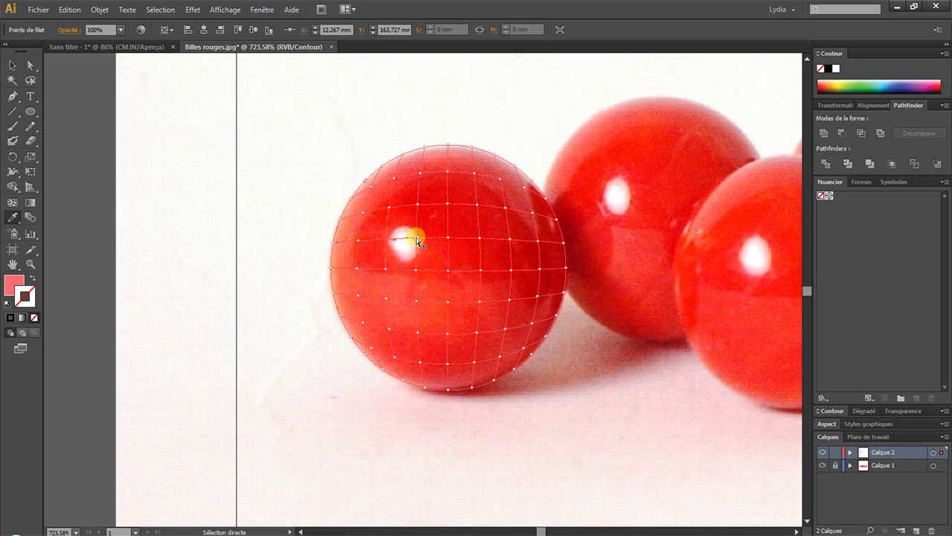
Step: Colour the next two mesh points right of the highlight with nearby photo colours, and compare Calque 2 in preview and outline view
{"action": "left_click", "coordinate": [417, 240], "text": "ctrl"}
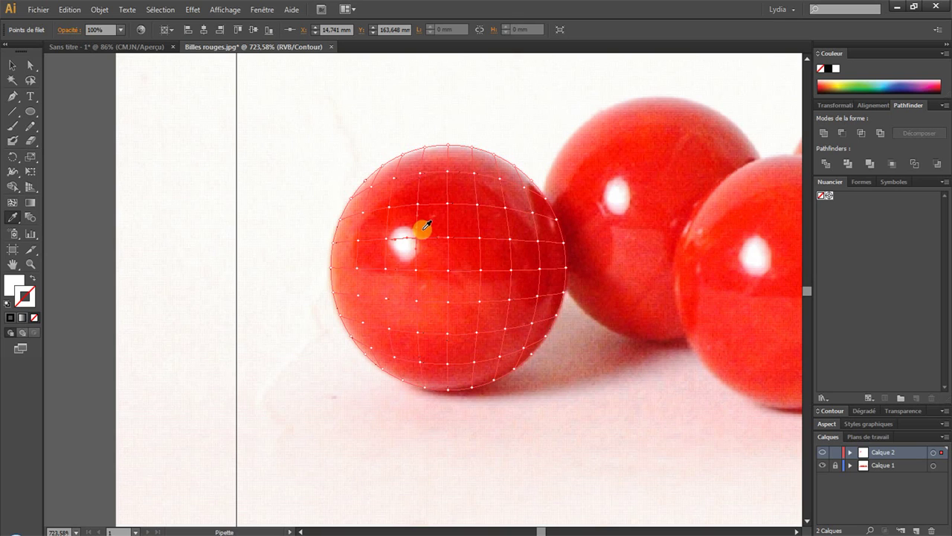
{"action": "left_click", "coordinate": [449, 239], "text": "ctrl"}
{"action": "left_click", "coordinate": [450, 238], "text": "ctrl"}
{"action": "left_click", "coordinate": [455, 231]}
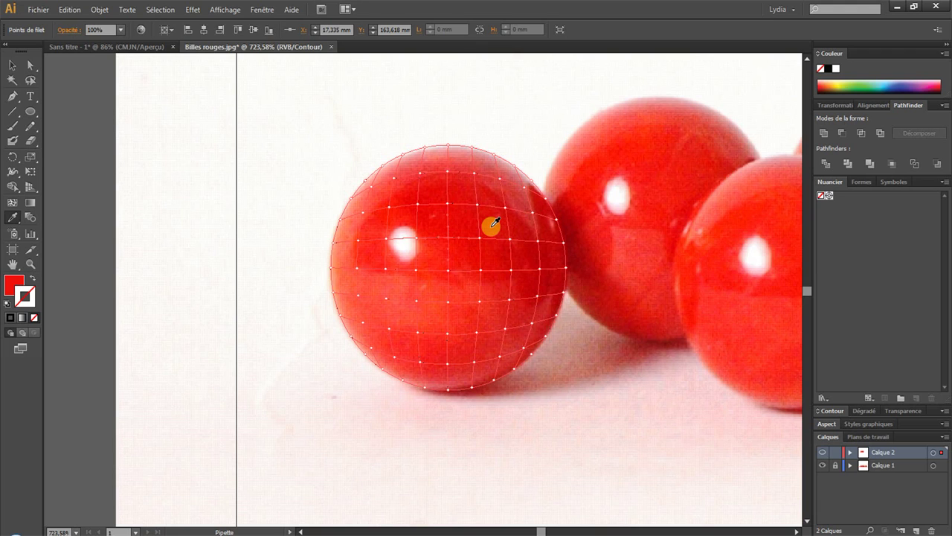
{"action": "left_click", "coordinate": [824, 454], "text": "ctrl"}
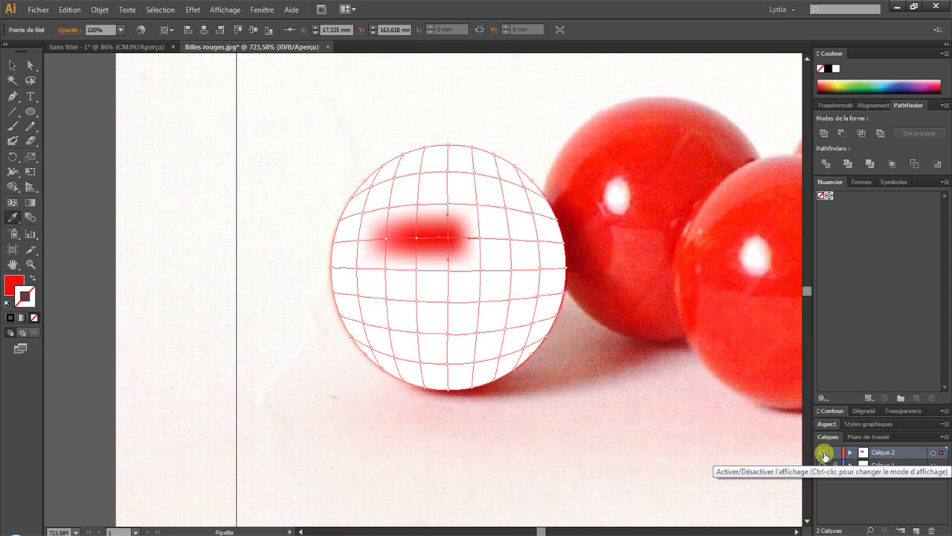
{"action": "left_click", "coordinate": [824, 454], "text": "ctrl"}
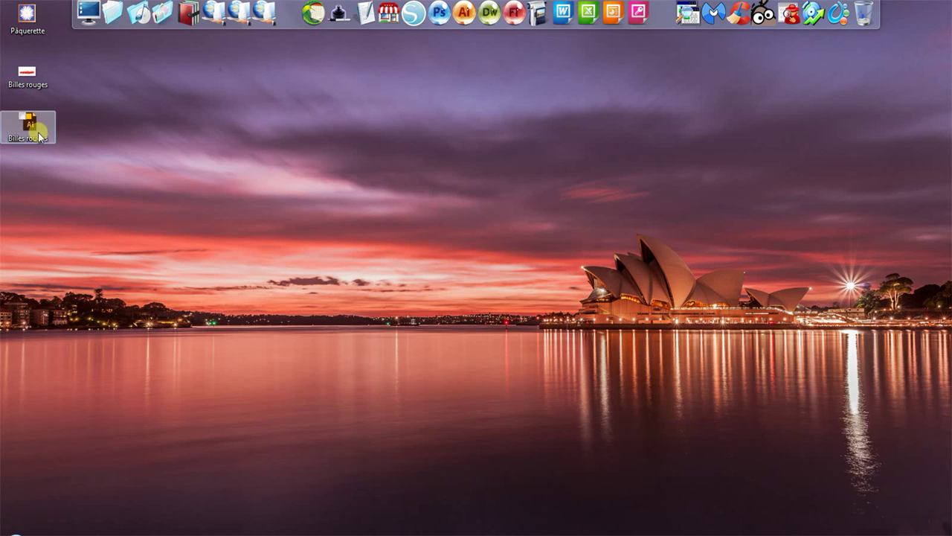
Step: Open the finished Billes rouges.ai from the desktop, maximise its window, and compare Calque 2's marble mesh in outline and preview
{"action": "double_click", "coordinate": [39, 136]}
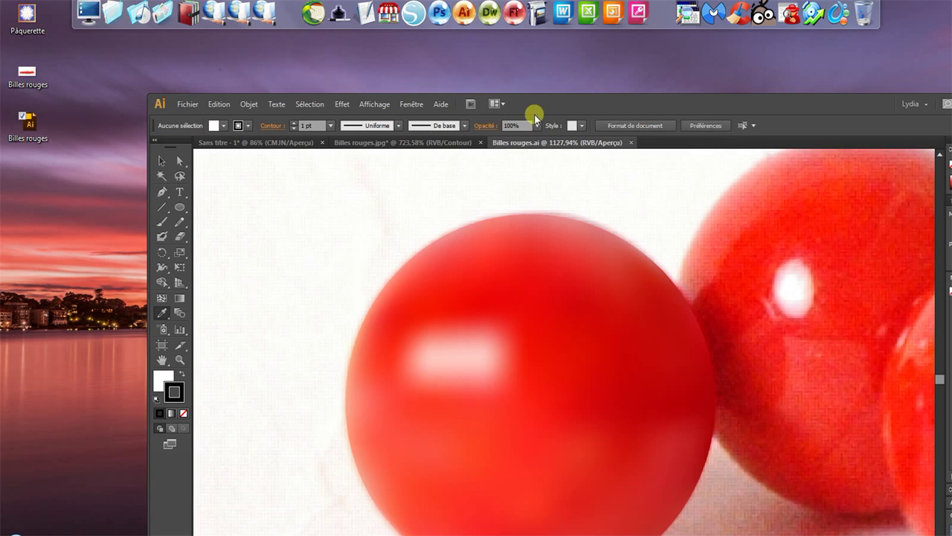
{"action": "double_click", "coordinate": [537, 108]}
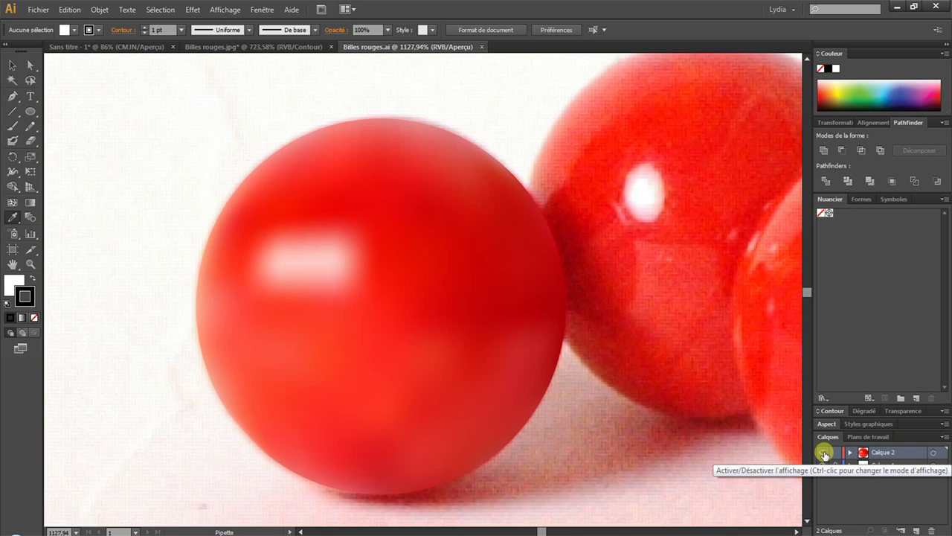
{"action": "left_click", "coordinate": [824, 453], "text": "ctrl"}
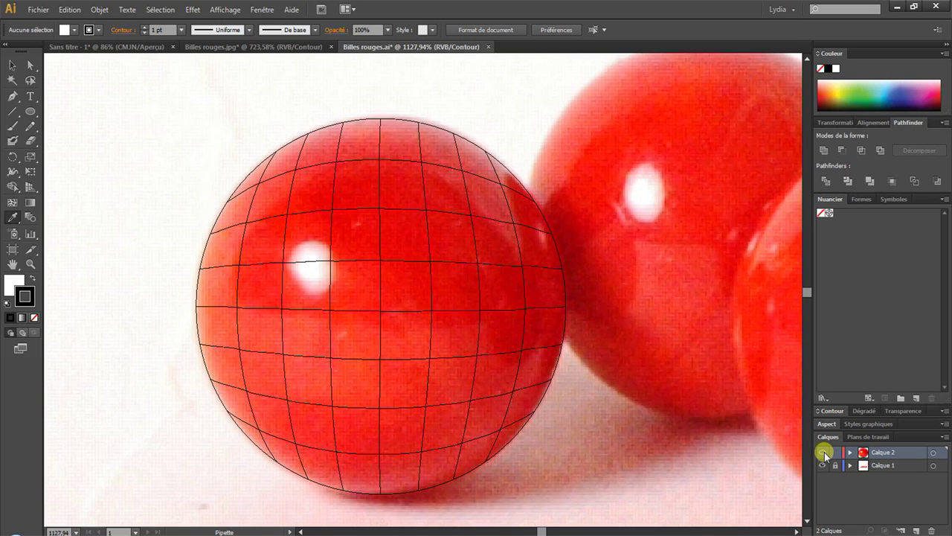
{"action": "left_click", "coordinate": [824, 454], "text": "ctrl"}
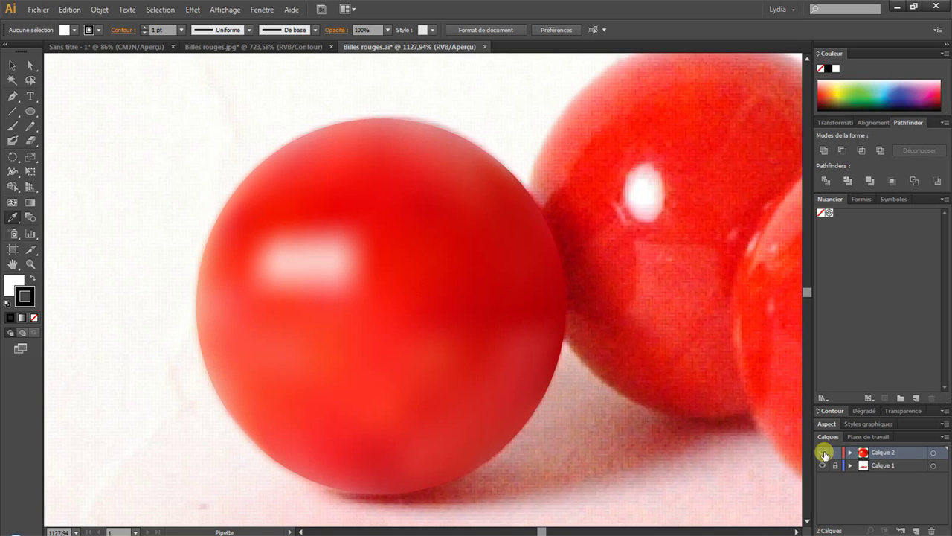
Step: At 100% zoom, move the finished mesh marble from the left end of the row to the empty background above it
{"action": "left_click", "coordinate": [31, 263]}
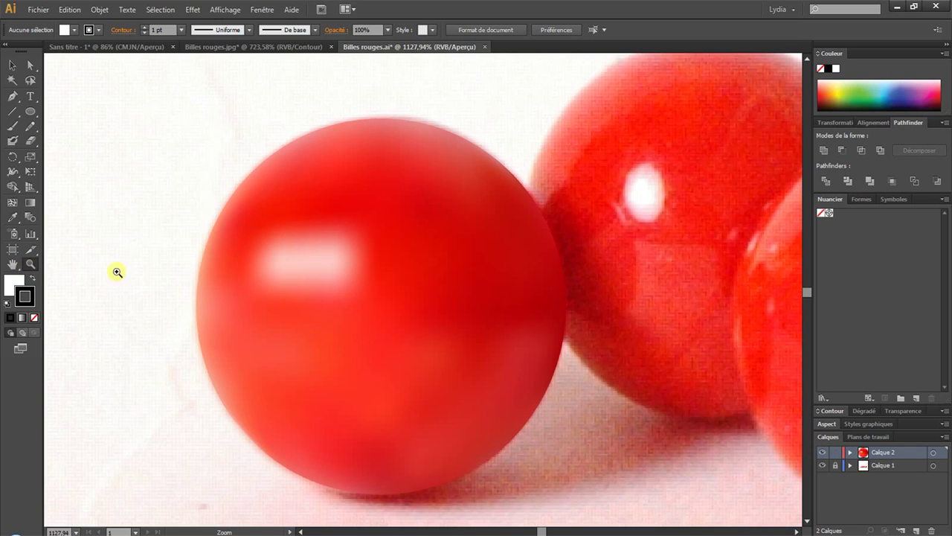
{"action": "key", "text": "ctrl+1"}
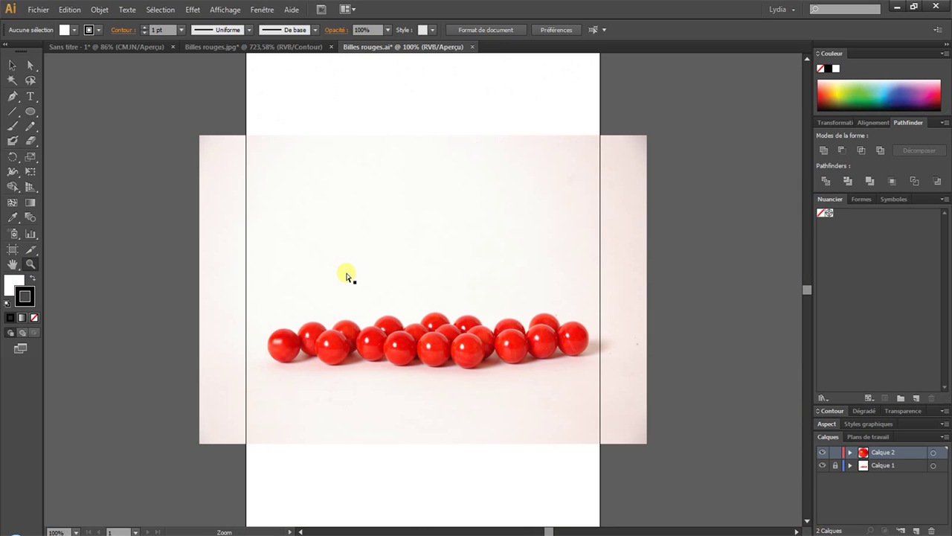
{"action": "left_click", "coordinate": [12, 65]}
{"action": "left_click_drag", "start_coordinate": [273, 340], "coordinate": [357, 229]}
{"action": "left_click", "coordinate": [447, 255]}
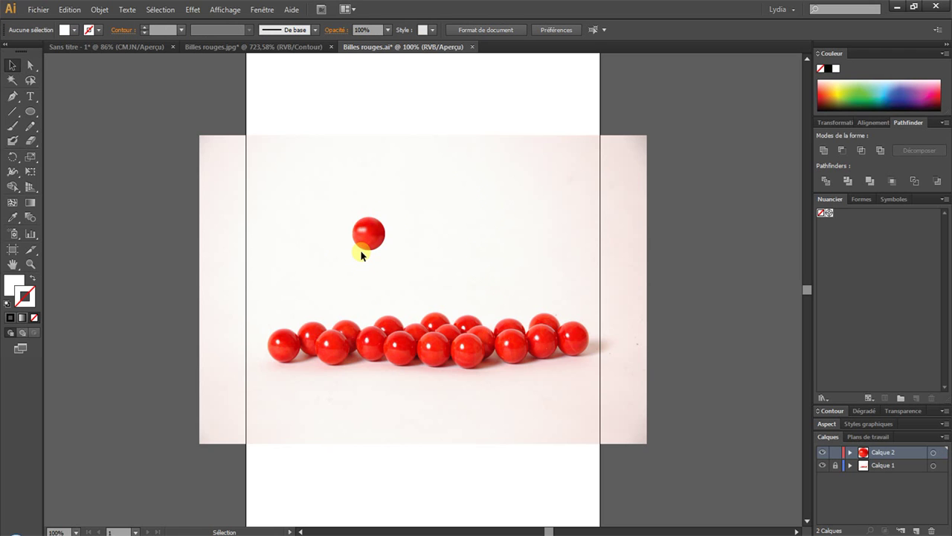
Step: Move the mesh marble down in front of the row, and shift it left in front of the first few marbles
{"action": "left_click_drag", "start_coordinate": [362, 241], "coordinate": [359, 354]}
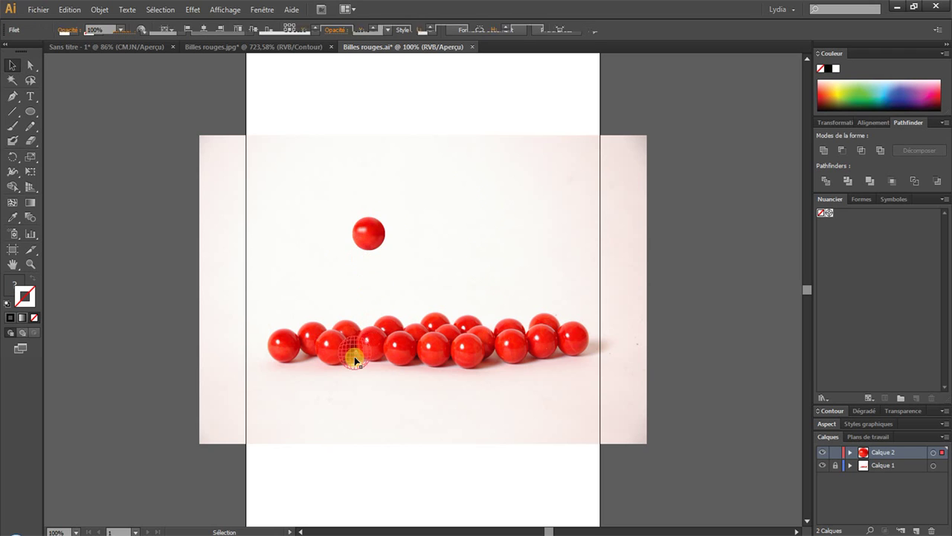
{"action": "left_click", "coordinate": [414, 400]}
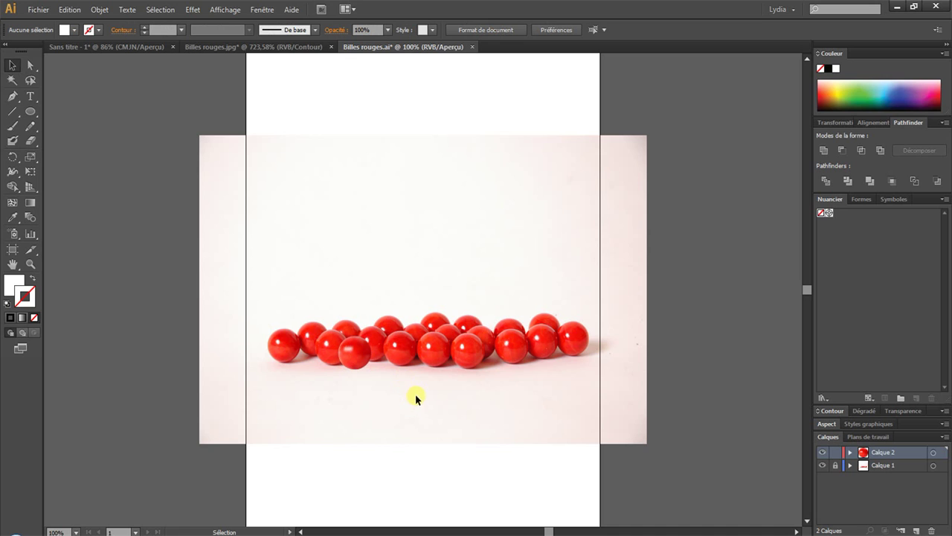
{"action": "left_click_drag", "start_coordinate": [360, 358], "coordinate": [310, 358]}
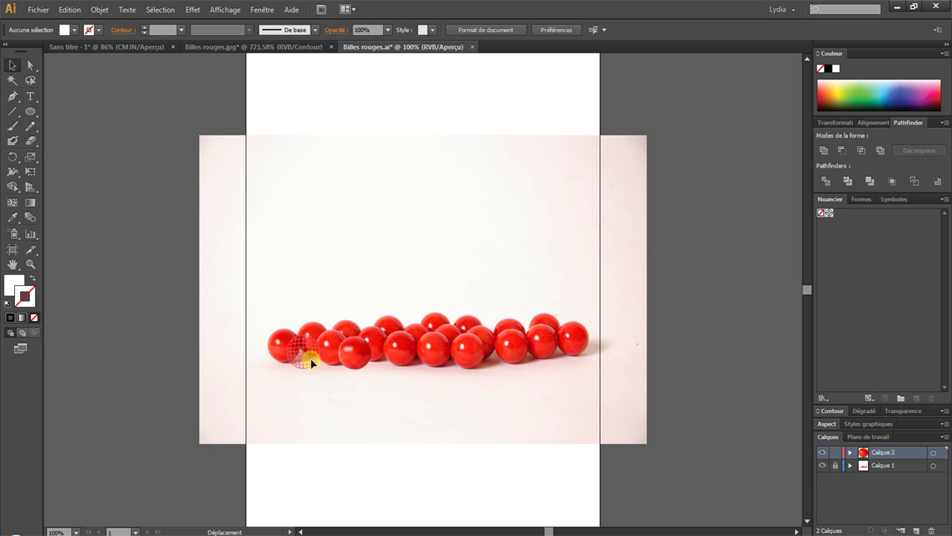
{"action": "left_click", "coordinate": [389, 391]}
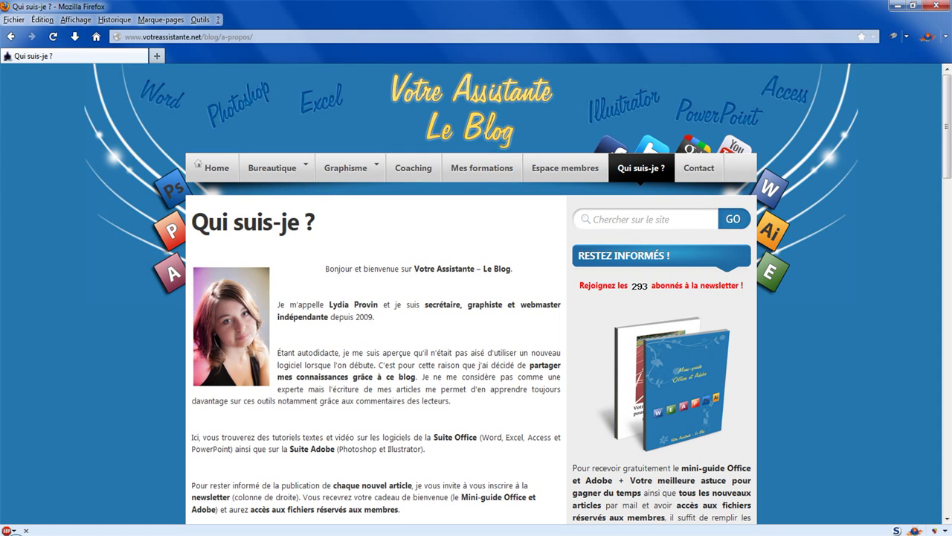
Step: In Firefox, examine the newsletter sign-up form on the blog's "Qui suis-je ?" page and return to its beginning
{"action": "scroll", "coordinate": [573, 304], "scroll_direction": "down", "scroll_amount": 4}
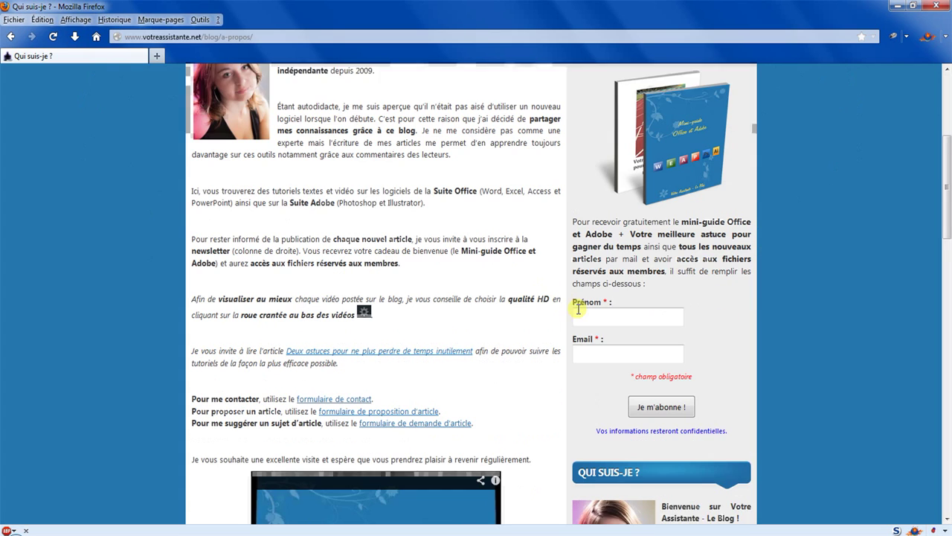
{"action": "left_click", "coordinate": [615, 317]}
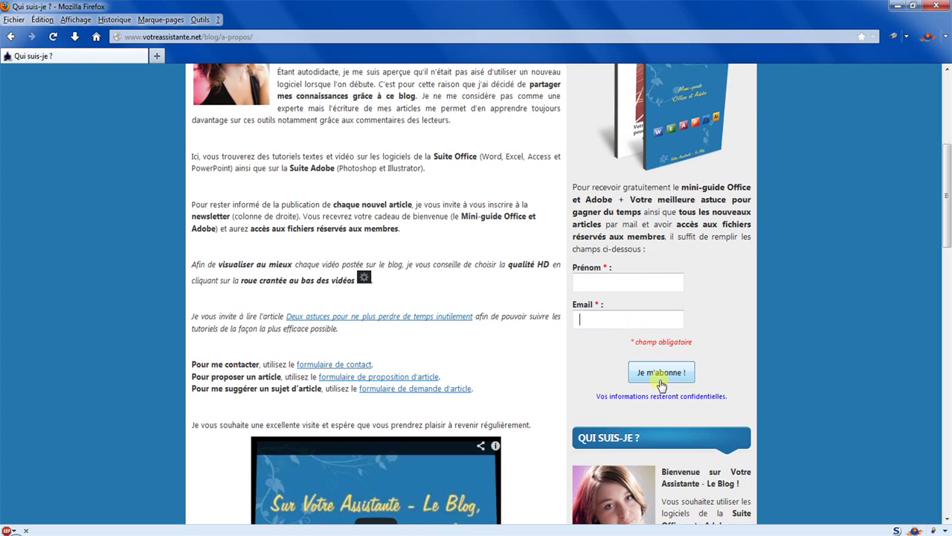
{"action": "scroll", "coordinate": [662, 372], "scroll_direction": "up", "scroll_amount": 4}
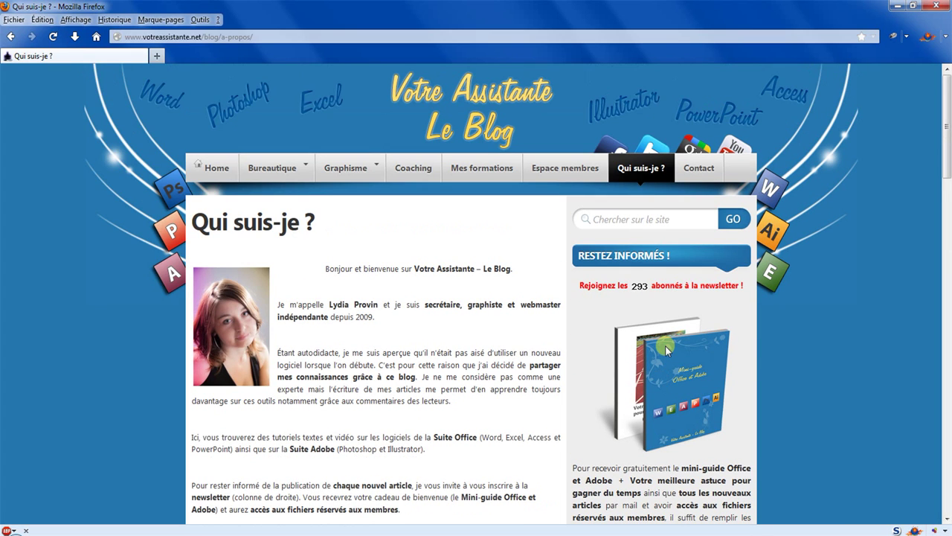